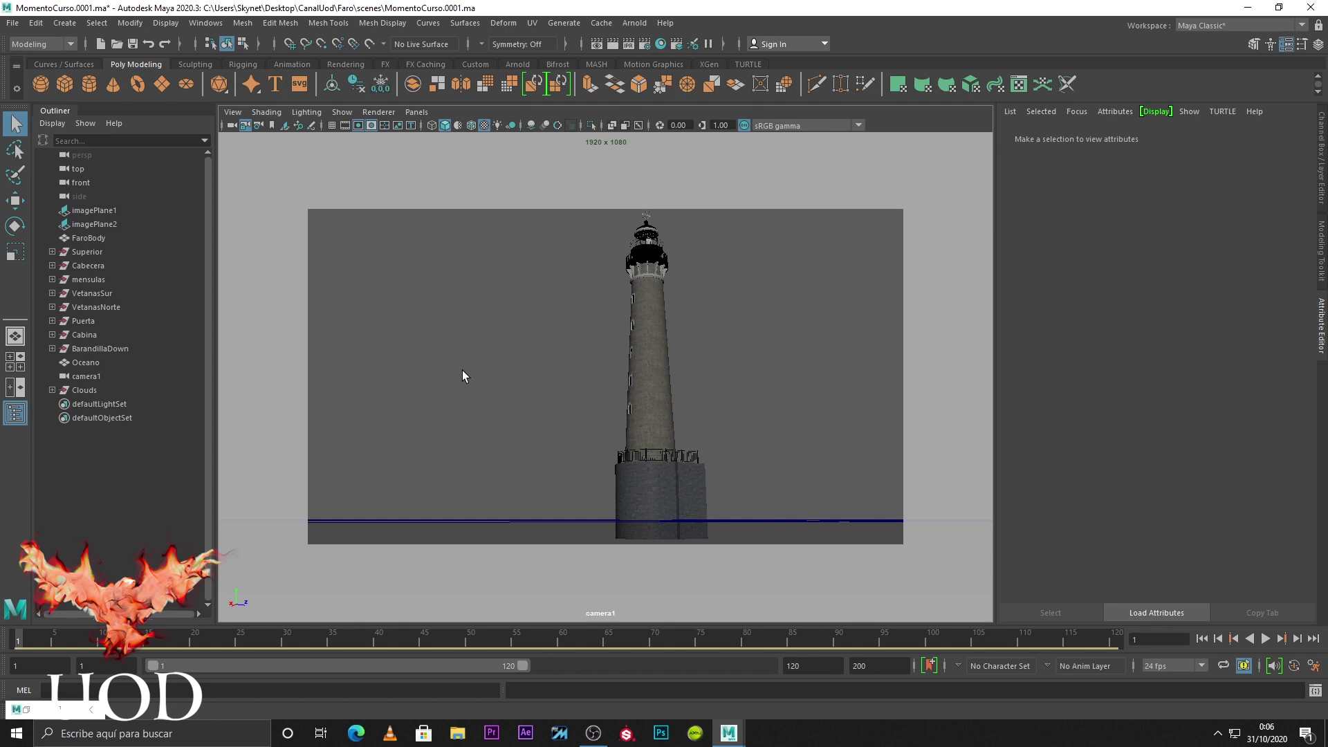
Add an Arnold Physical Sky light and switch to a single front view
{"action": "left_click", "coordinate": [641, 26]}
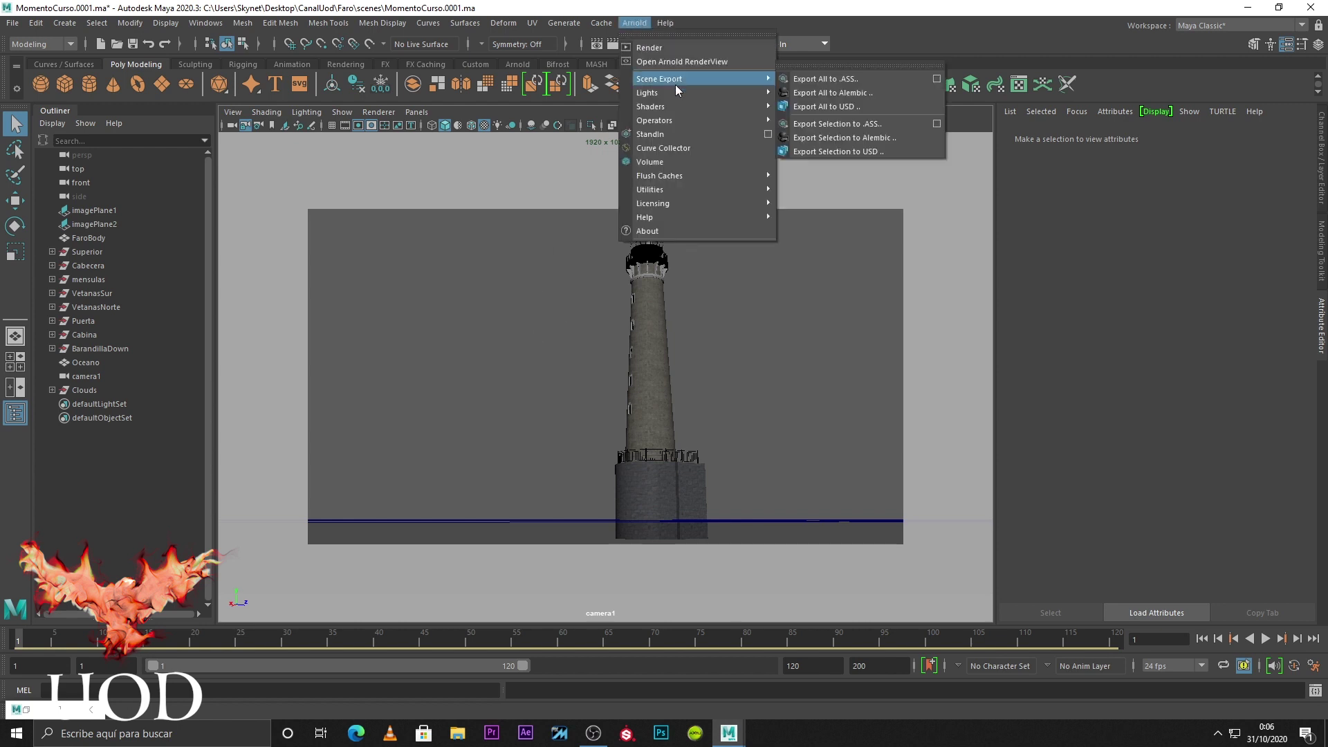
{"action": "left_click", "coordinate": [820, 159]}
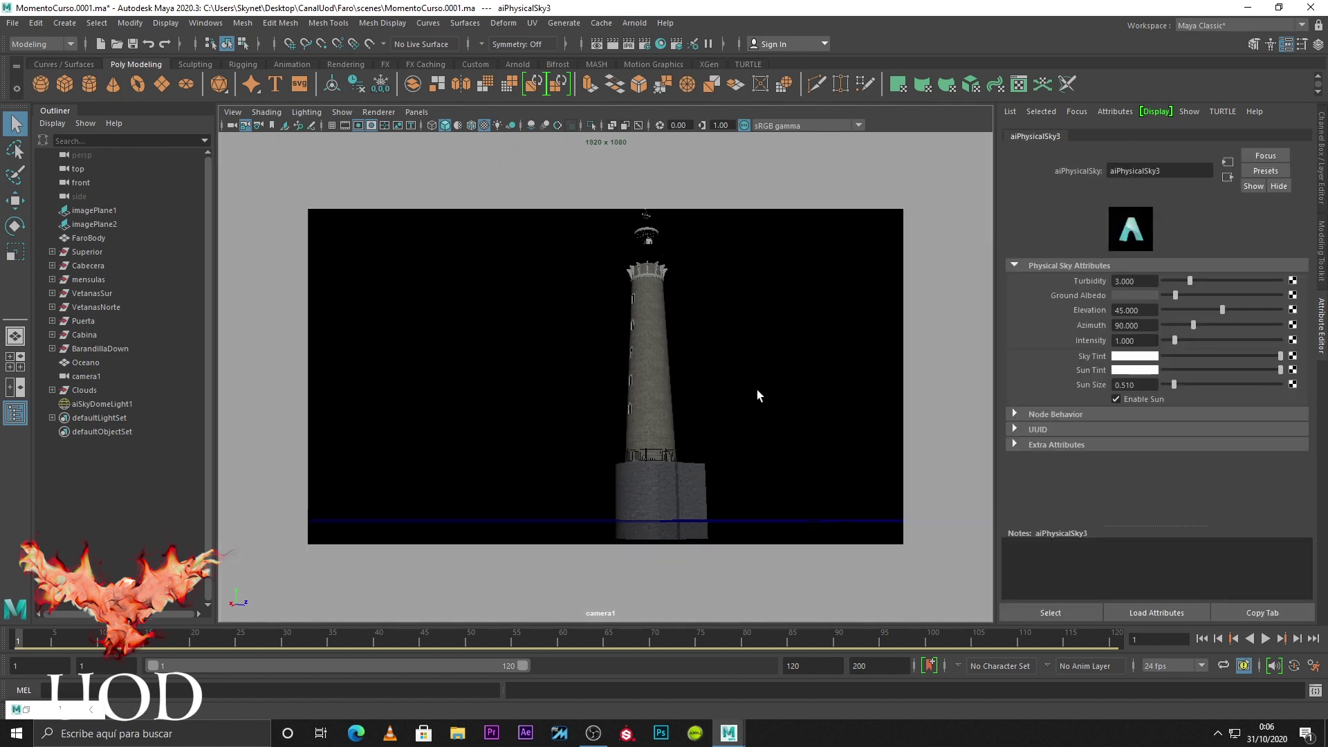
{"action": "key", "text": "space"}
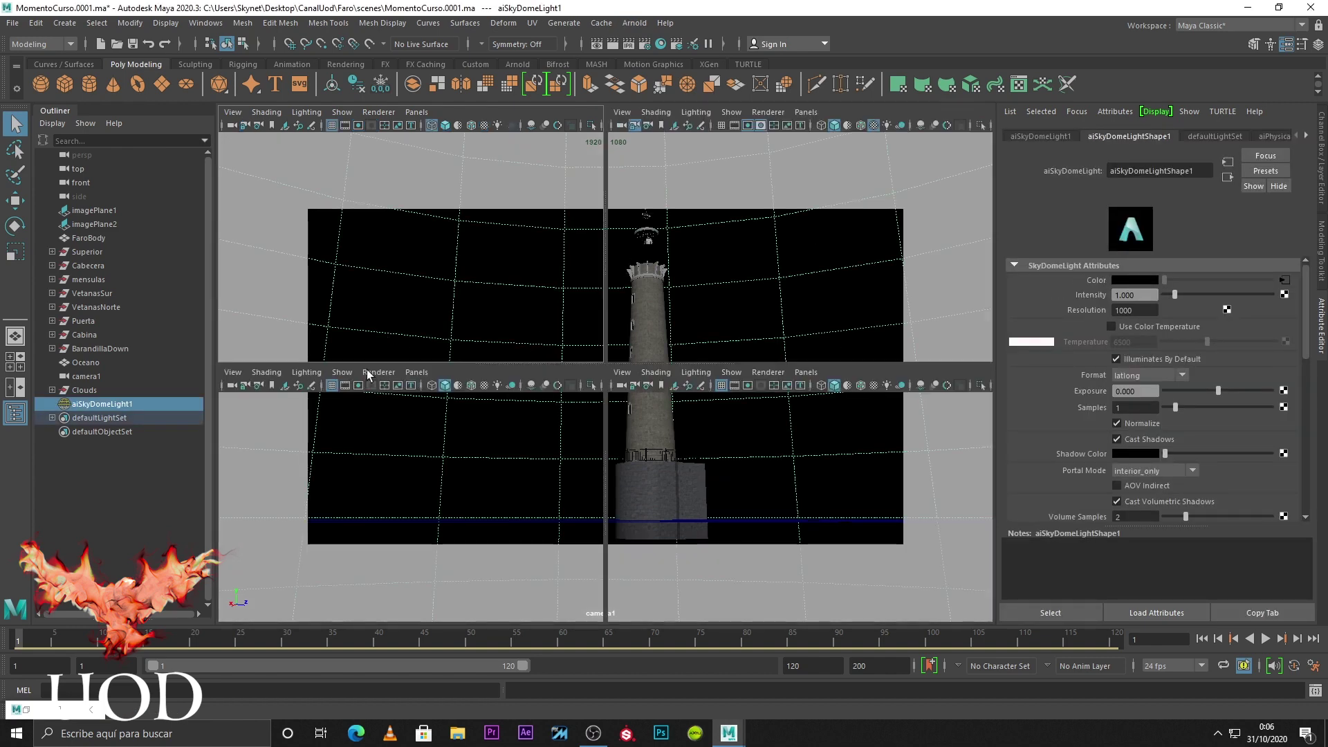
{"action": "key", "text": "space"}
{"action": "key", "text": "space"}
Frame the aiSkyDomeLight sphere in the front view
{"action": "scroll", "coordinate": [462, 402], "scroll_direction": "down", "scroll_amount": 3}
{"action": "scroll", "coordinate": [480, 383], "scroll_direction": "down", "scroll_amount": 3}
{"action": "scroll", "coordinate": [488, 372], "scroll_direction": "down", "scroll_amount": 3}
{"action": "key", "text": "f"}
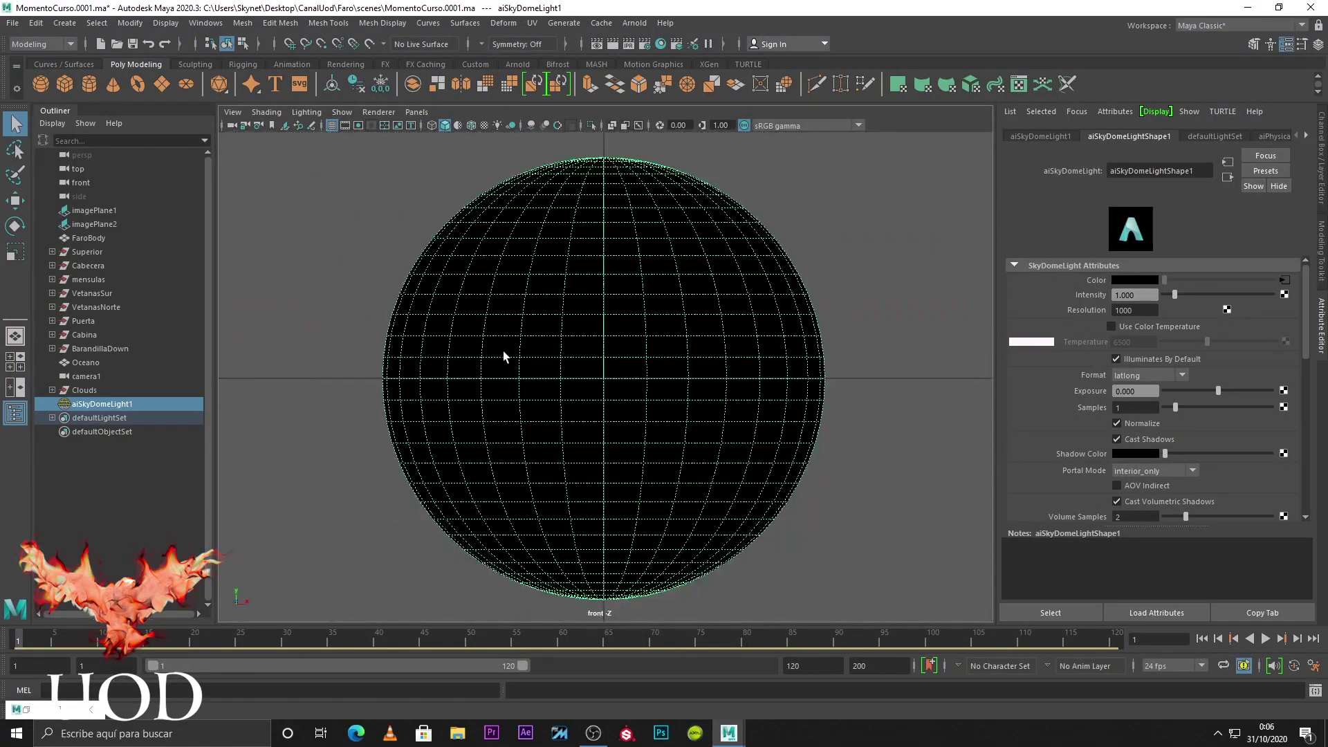
{"action": "scroll", "coordinate": [547, 342], "scroll_direction": "up", "scroll_amount": 3}
Return to the camera1 view of the lighthouse and show the Physical Sky attributes
{"action": "key", "text": "space"}
{"action": "key", "text": "space"}
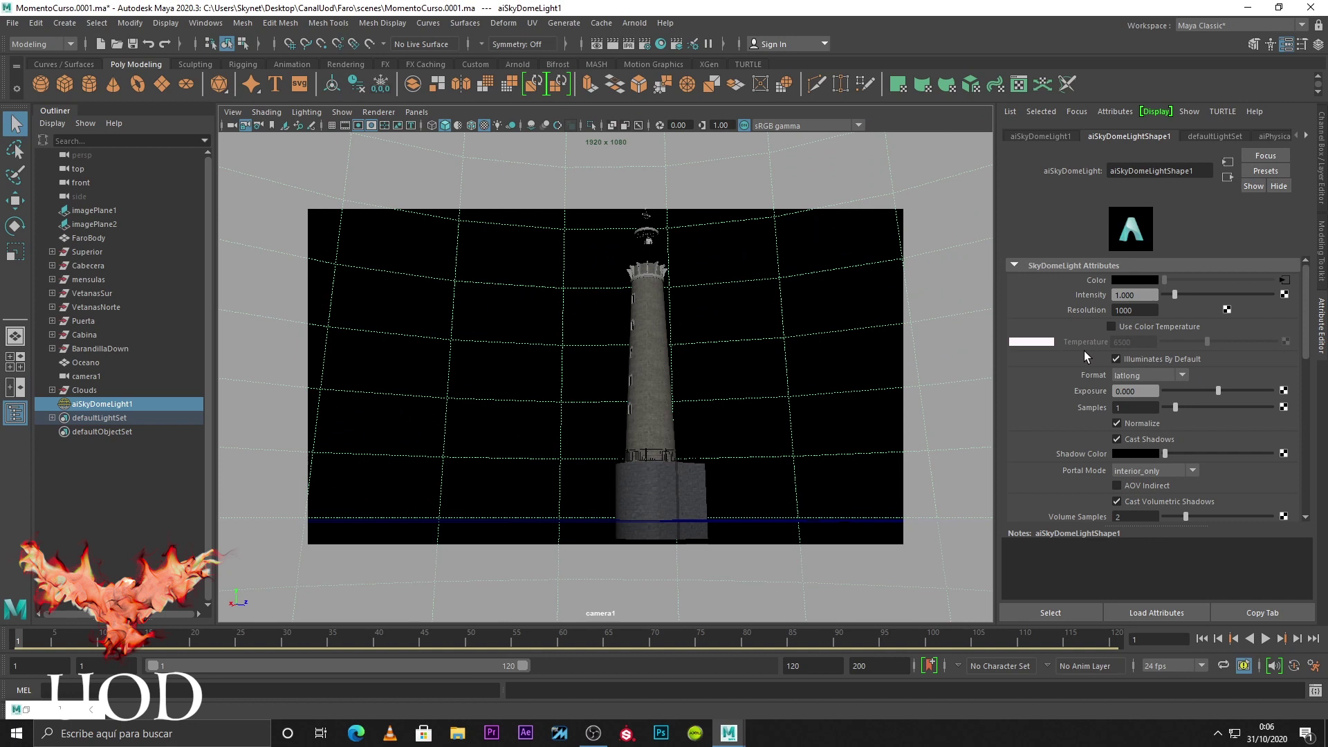
{"action": "scroll", "coordinate": [1087, 347], "scroll_direction": "down", "scroll_amount": 3}
{"action": "scroll", "coordinate": [1087, 347], "scroll_direction": "down", "scroll_amount": 3}
{"action": "scroll", "coordinate": [1084, 349], "scroll_direction": "up", "scroll_amount": 6}
{"action": "left_click", "coordinate": [1284, 283]}
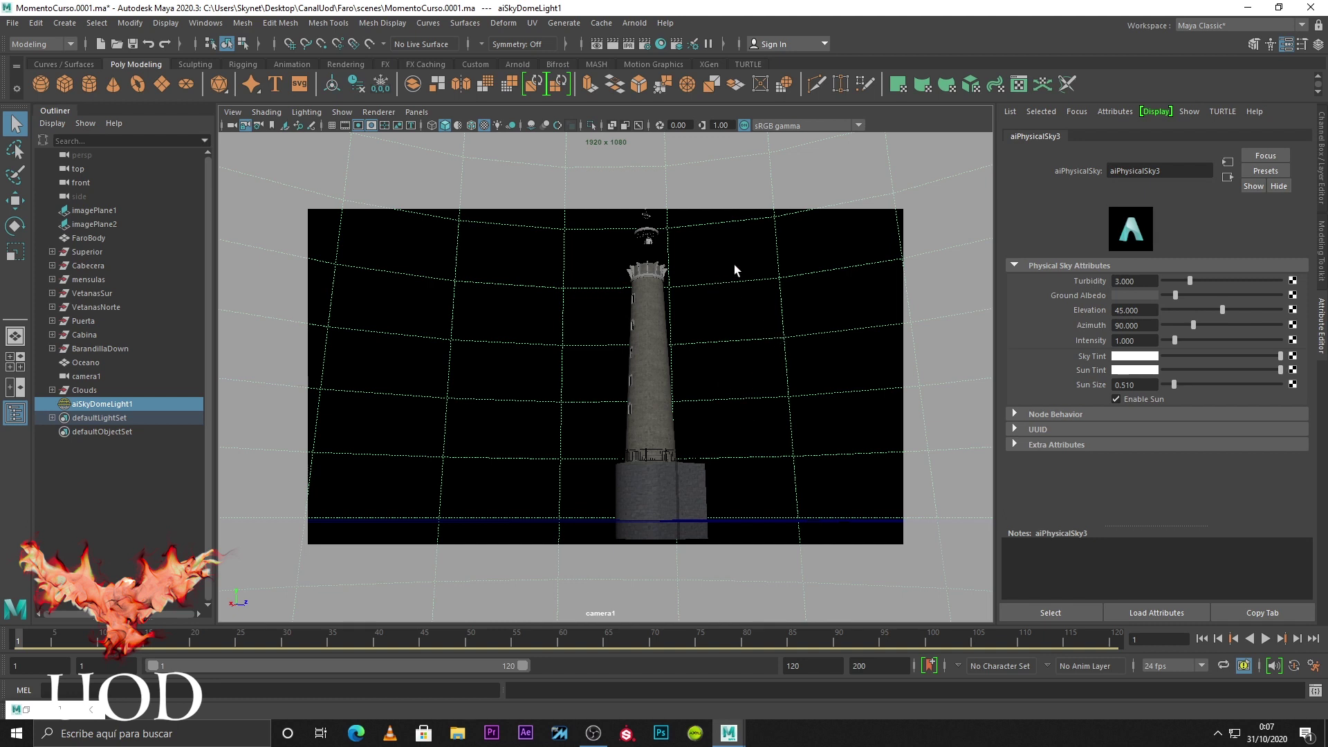
Render the lighthouse in the Arnold RenderView with sun Elevation 0
{"action": "left_click", "coordinate": [631, 22]}
{"action": "left_click", "coordinate": [668, 60]}
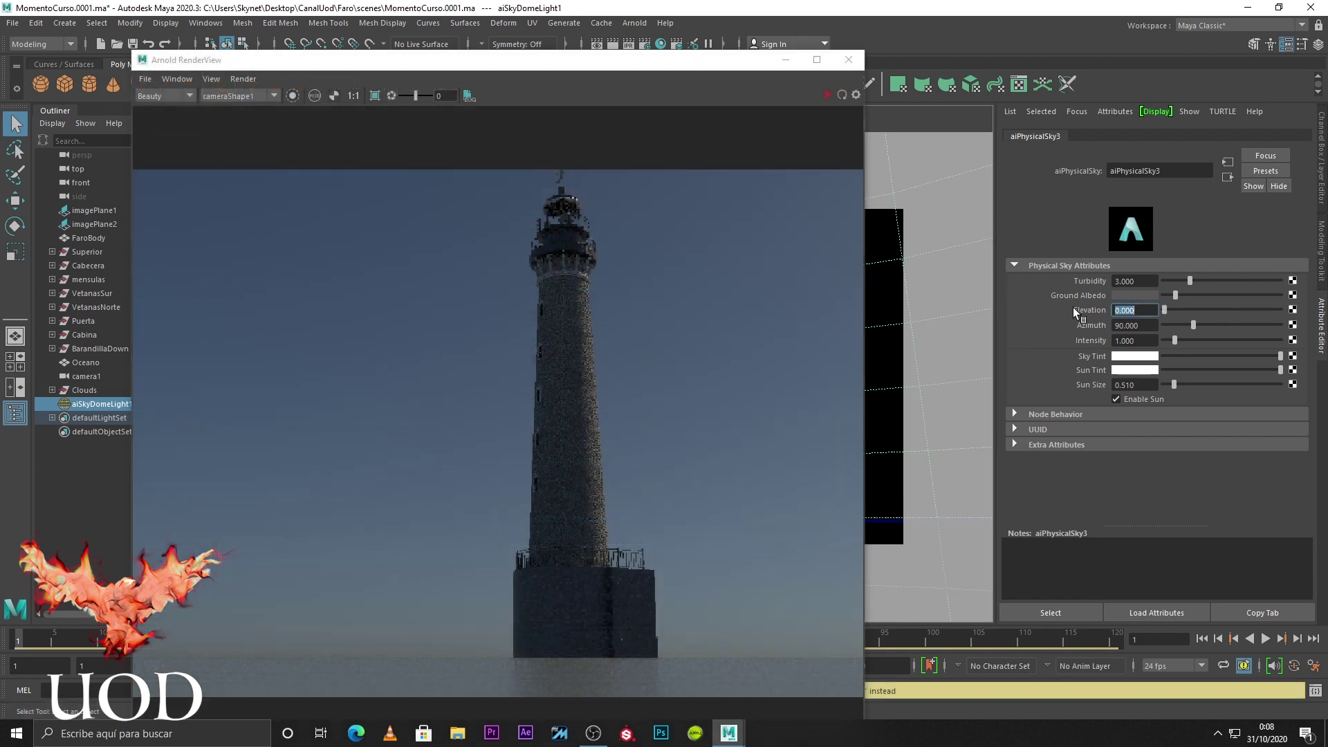
{"action": "left_click", "coordinate": [828, 94]}
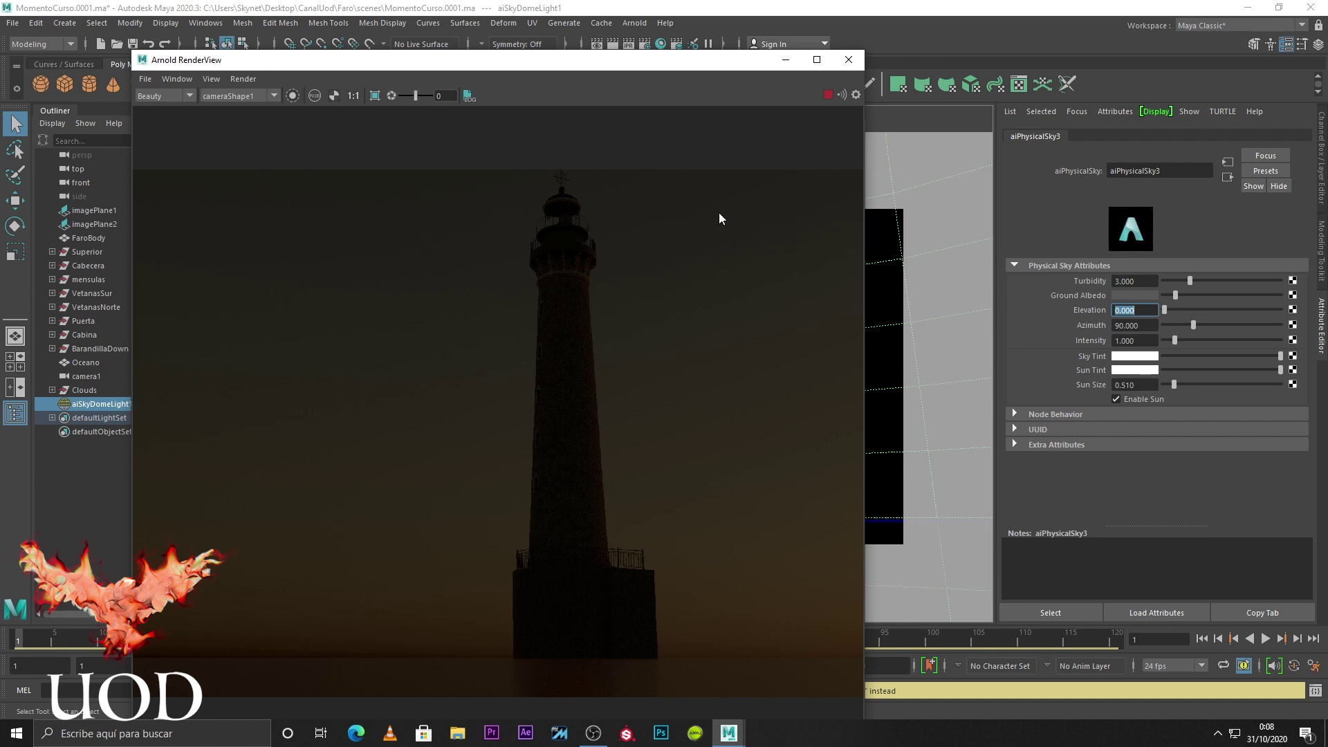
Stop the IPR, check the sky dome light settings, then restart the render
{"action": "left_click", "coordinate": [828, 94]}
{"action": "left_click", "coordinate": [934, 325]}
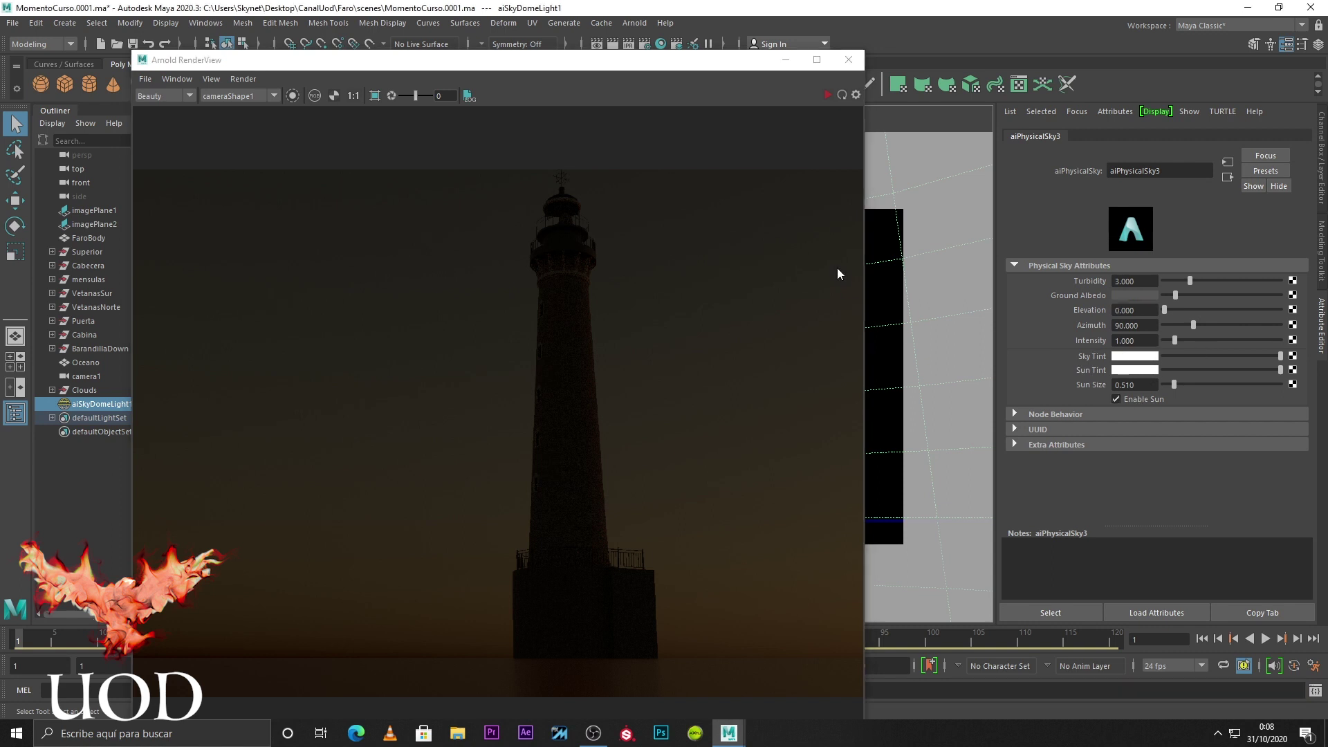
{"action": "left_click", "coordinate": [1284, 279]}
{"action": "left_click", "coordinate": [827, 94]}
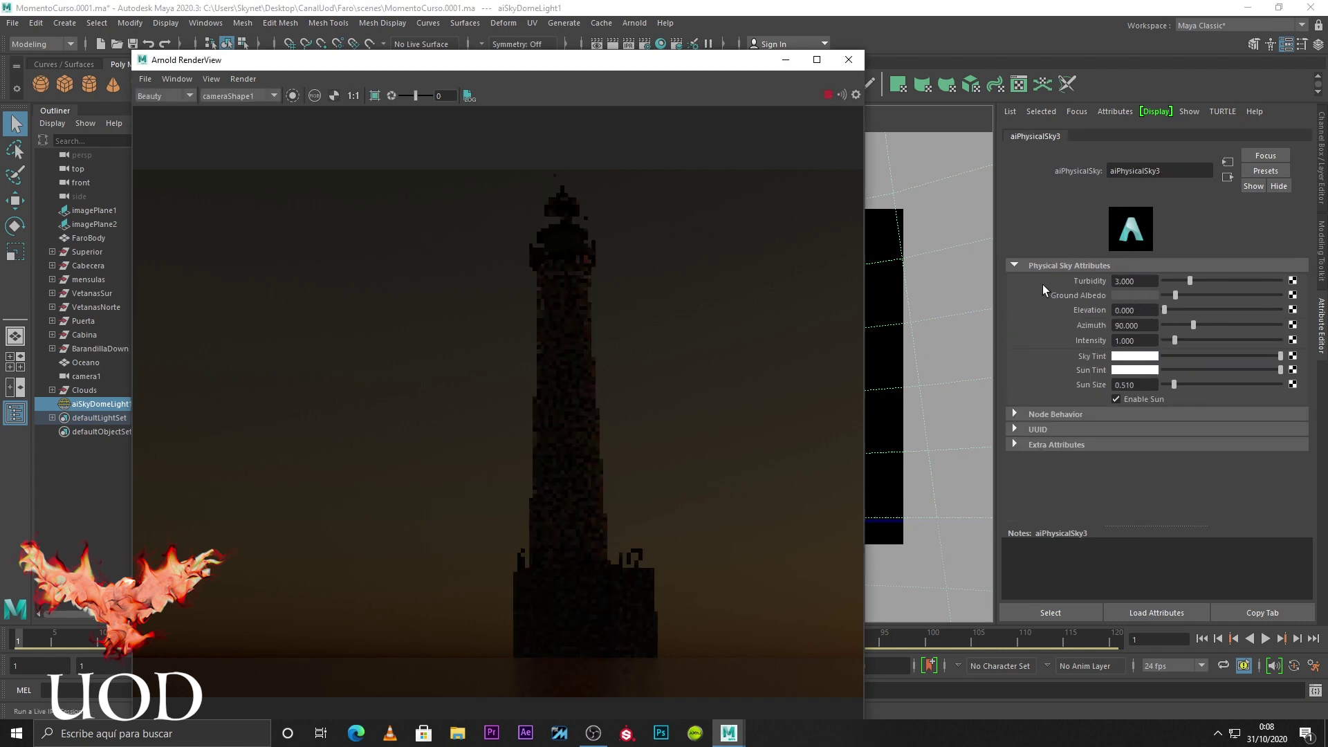
Try sun Elevation 30, 60 and 90 in the live render, ending back at 30
{"action": "left_click", "coordinate": [1135, 310]}
{"action": "type", "text": "30"}
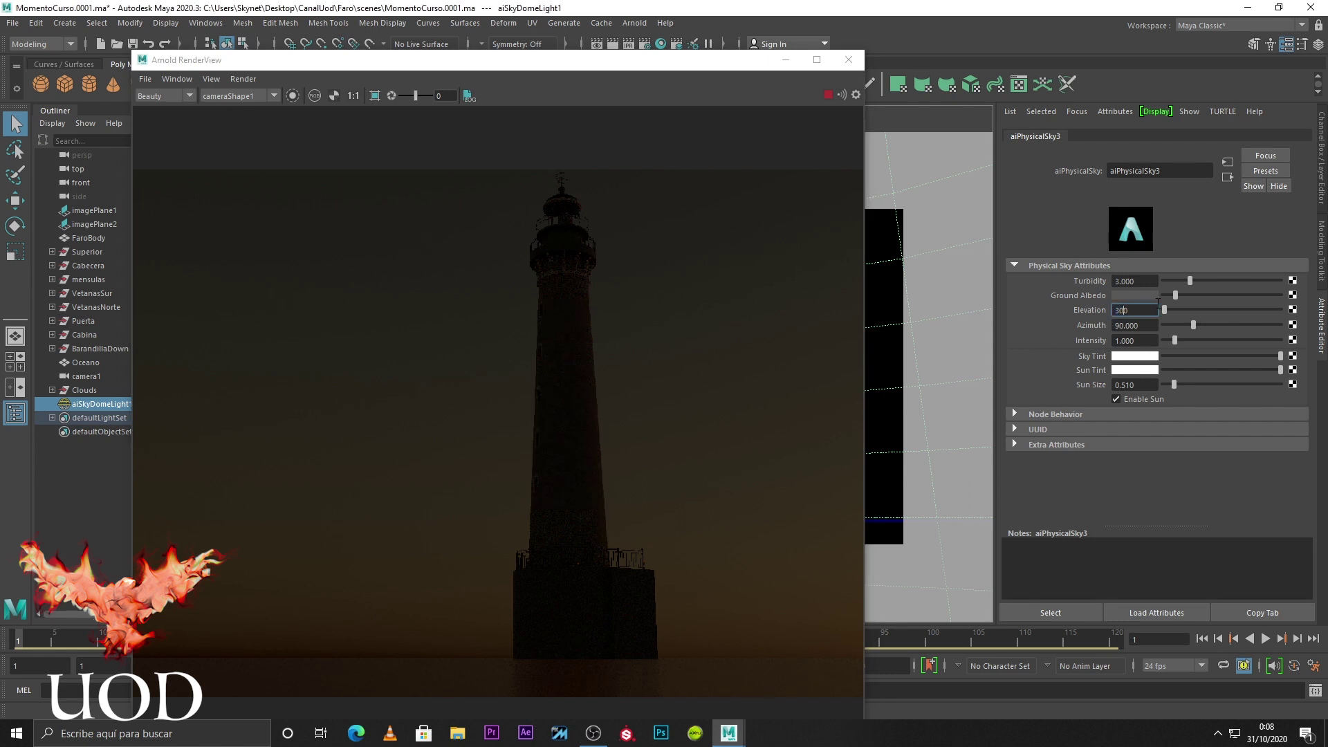
{"action": "key", "text": "Return"}
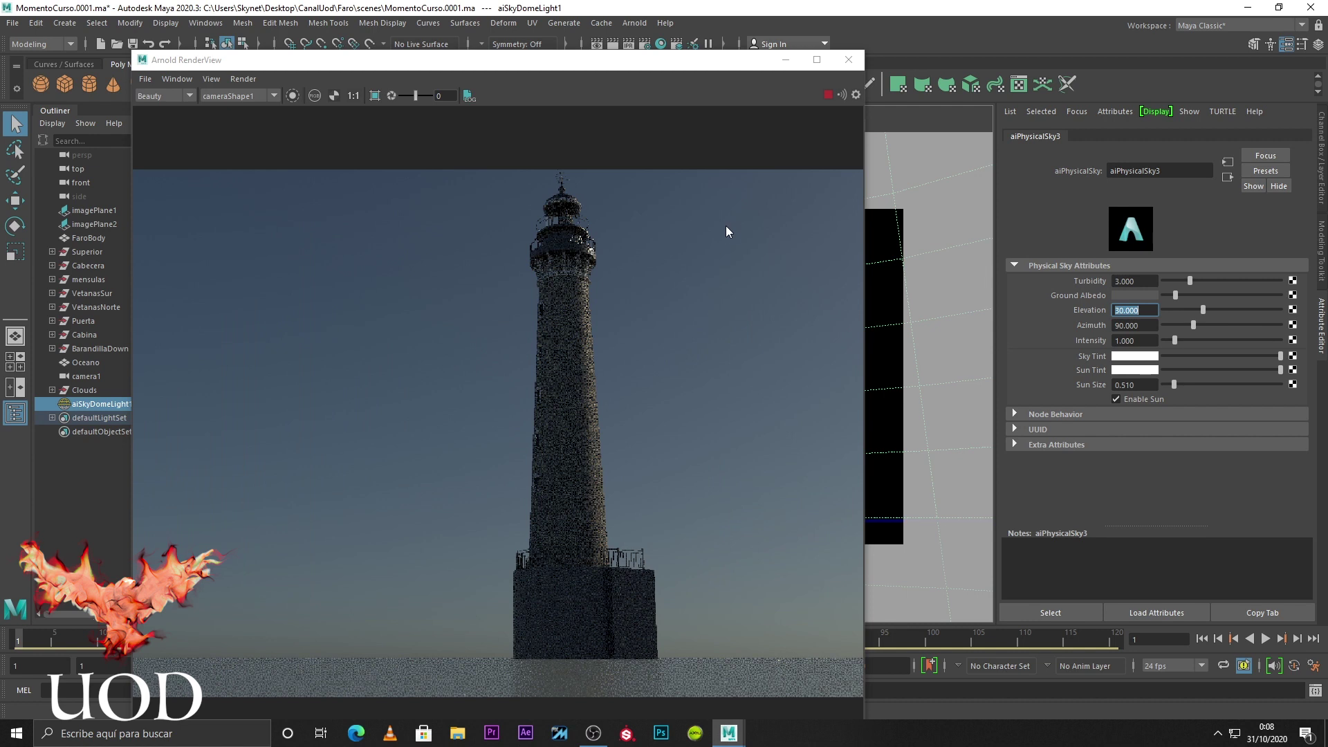
{"action": "type", "text": "60"}
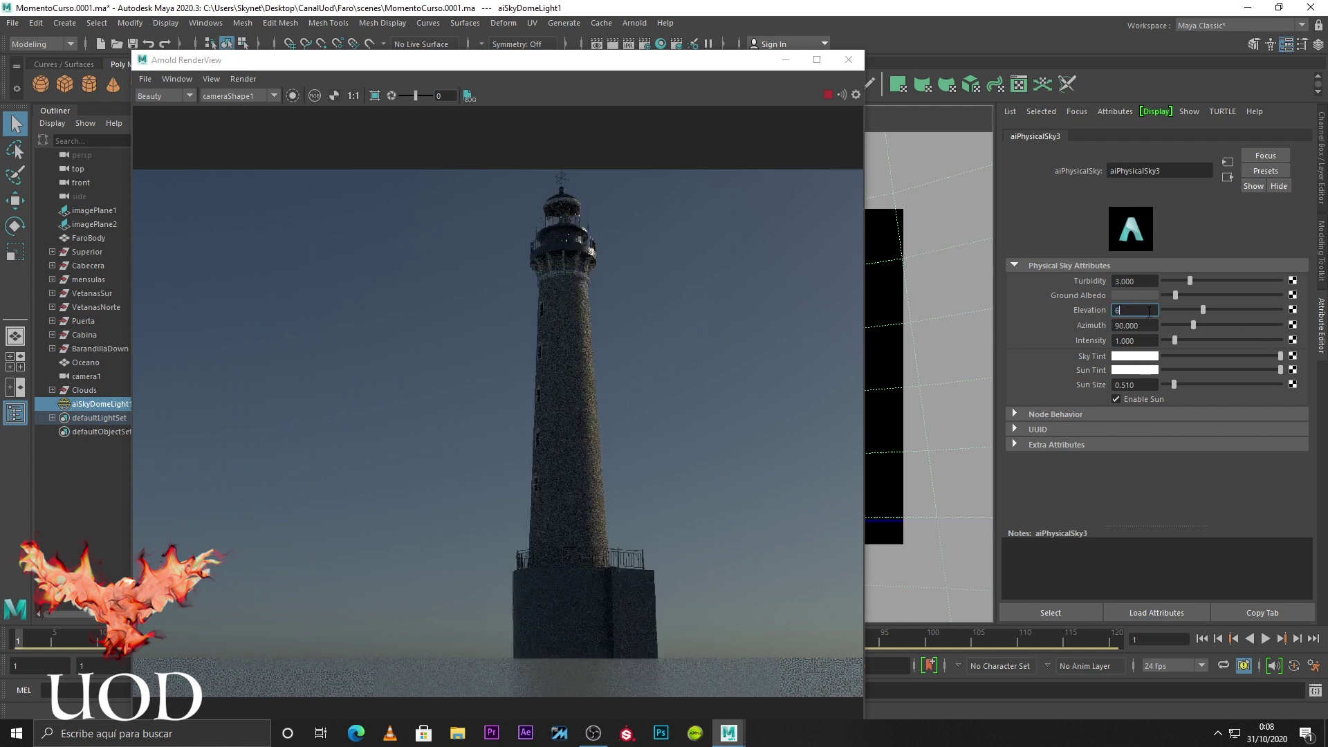
{"action": "key", "text": "Return"}
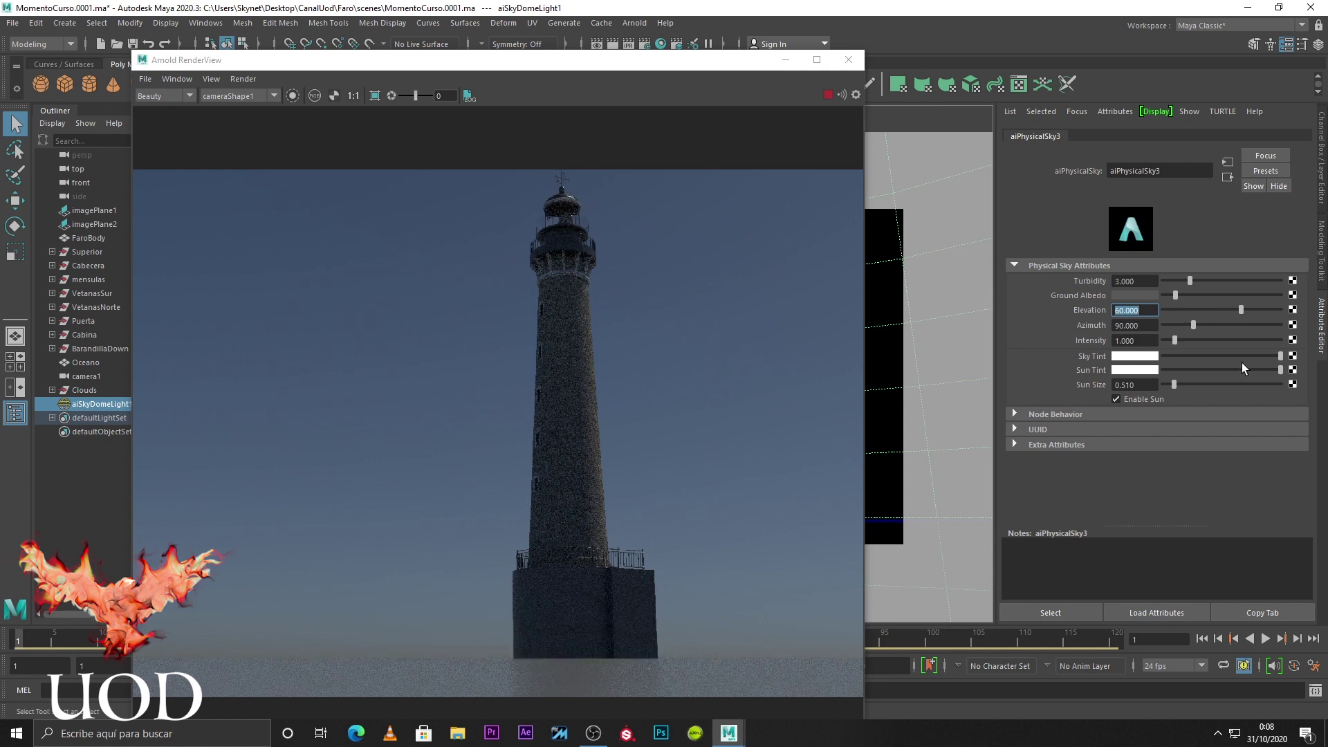
{"action": "type", "text": "90"}
{"action": "key", "text": "Return"}
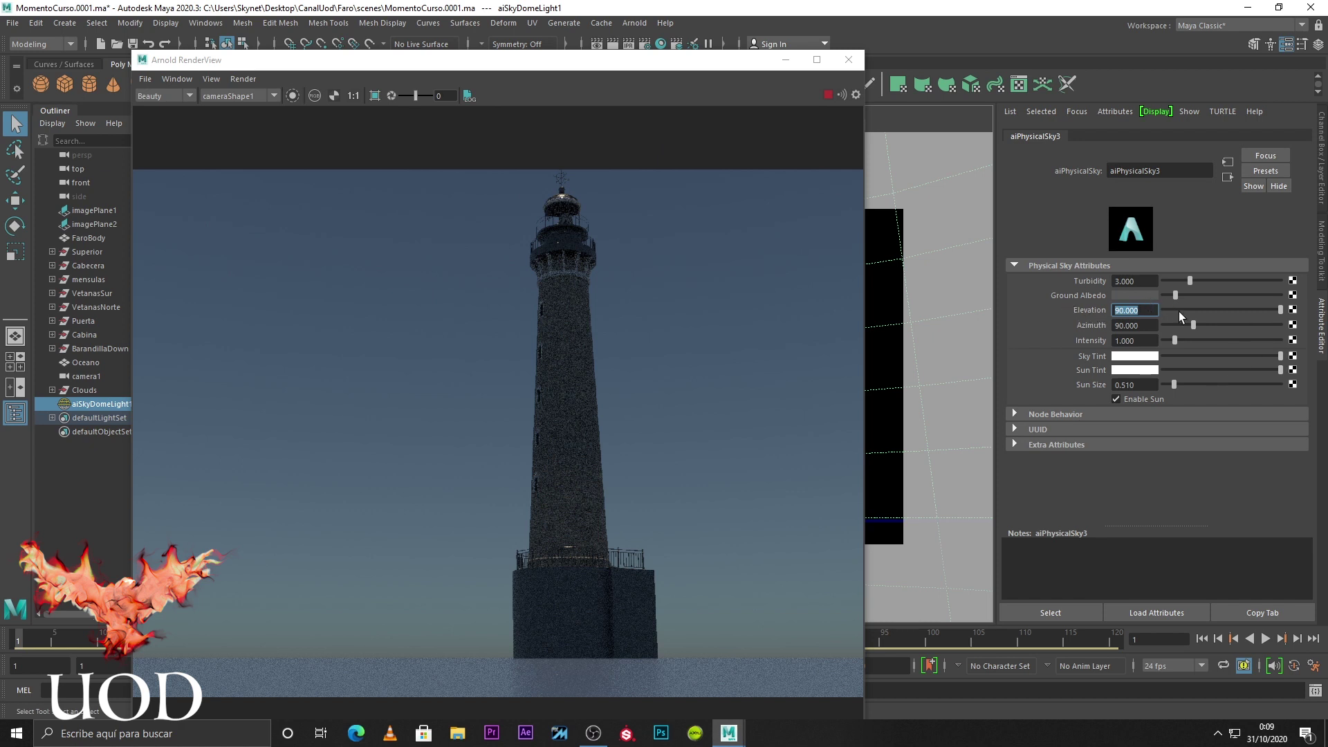
{"action": "type", "text": "30"}
{"action": "key", "text": "Return"}
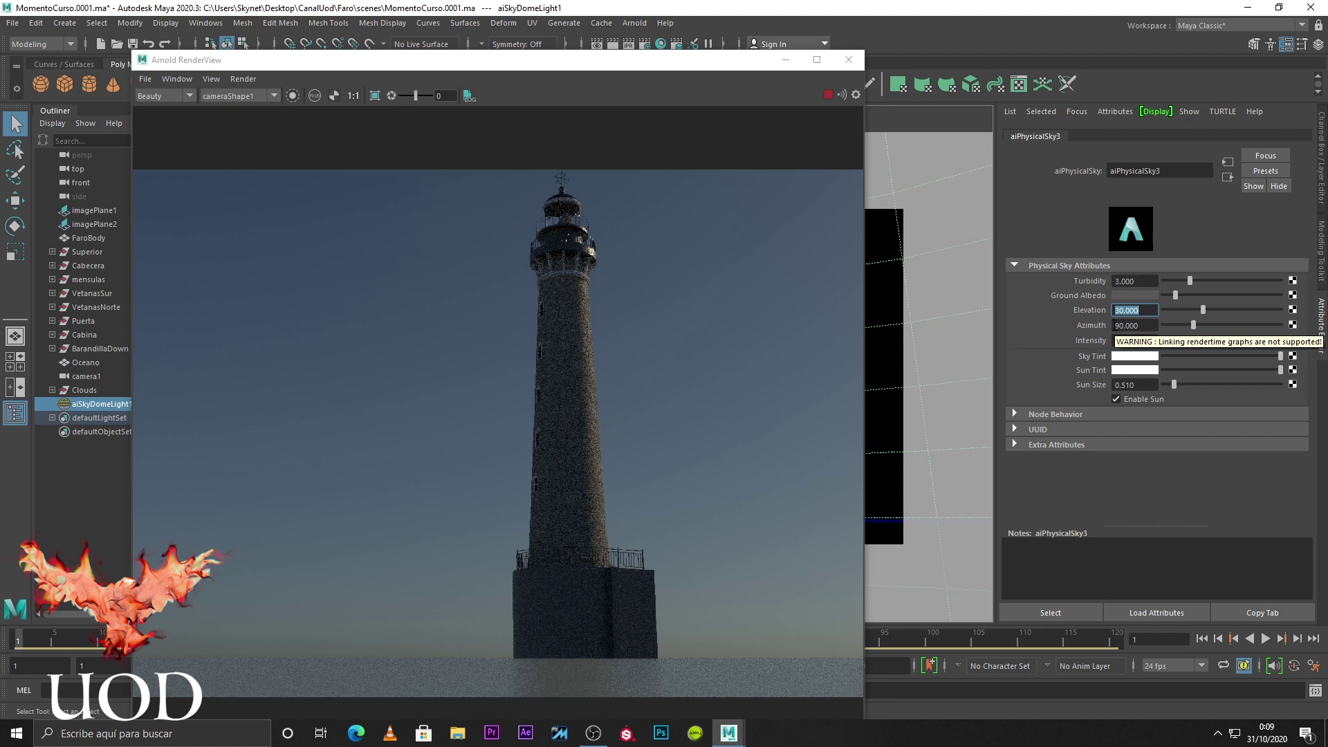
Try sun Azimuth values 180, 270 and 60, settling on 20
{"action": "left_click", "coordinate": [1134, 325]}
{"action": "type", "text": "180"}
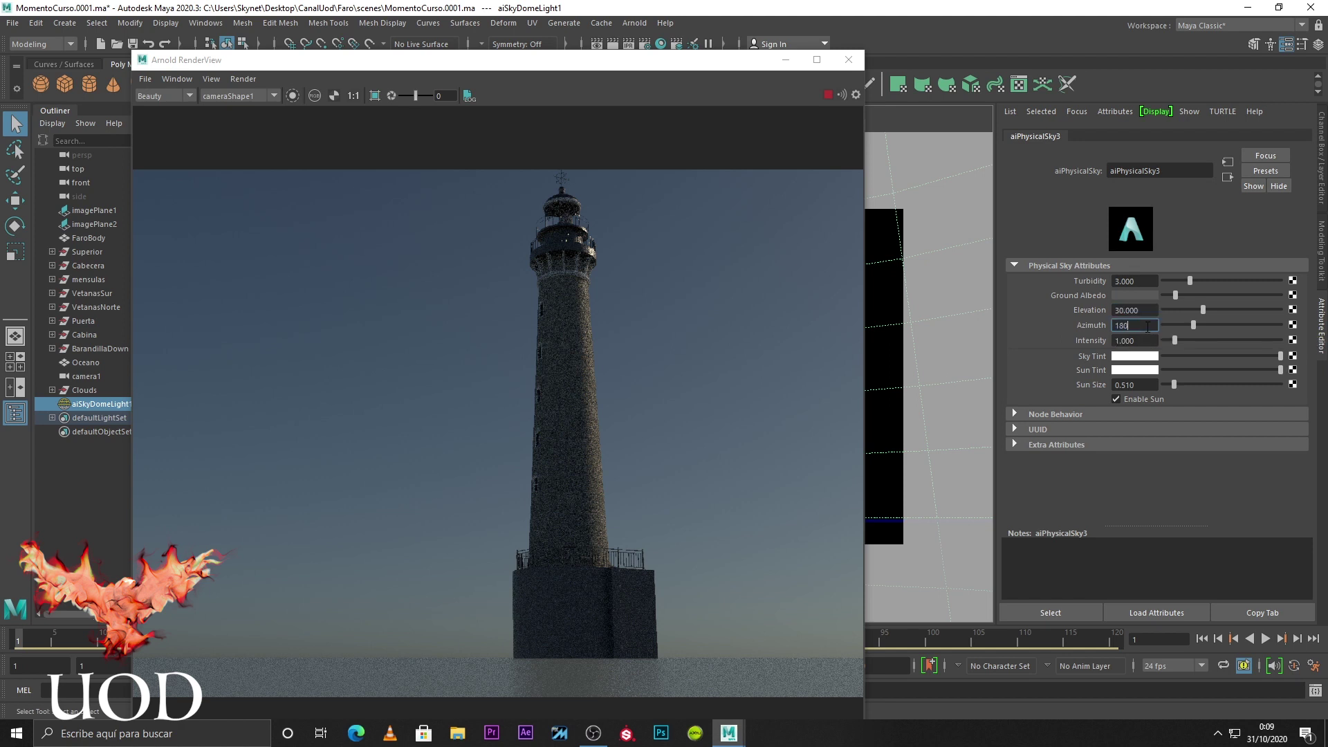
{"action": "key", "text": "Return"}
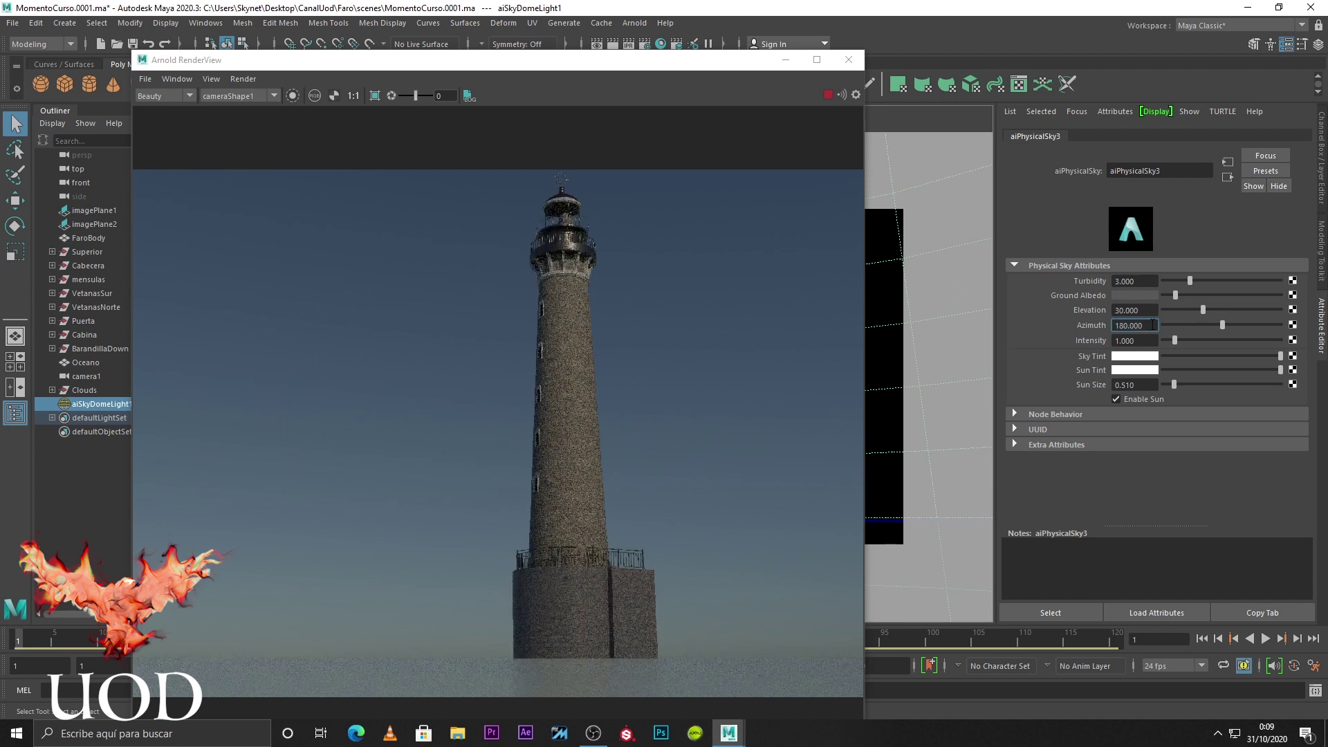
{"action": "type", "text": "270"}
{"action": "key", "text": "Return"}
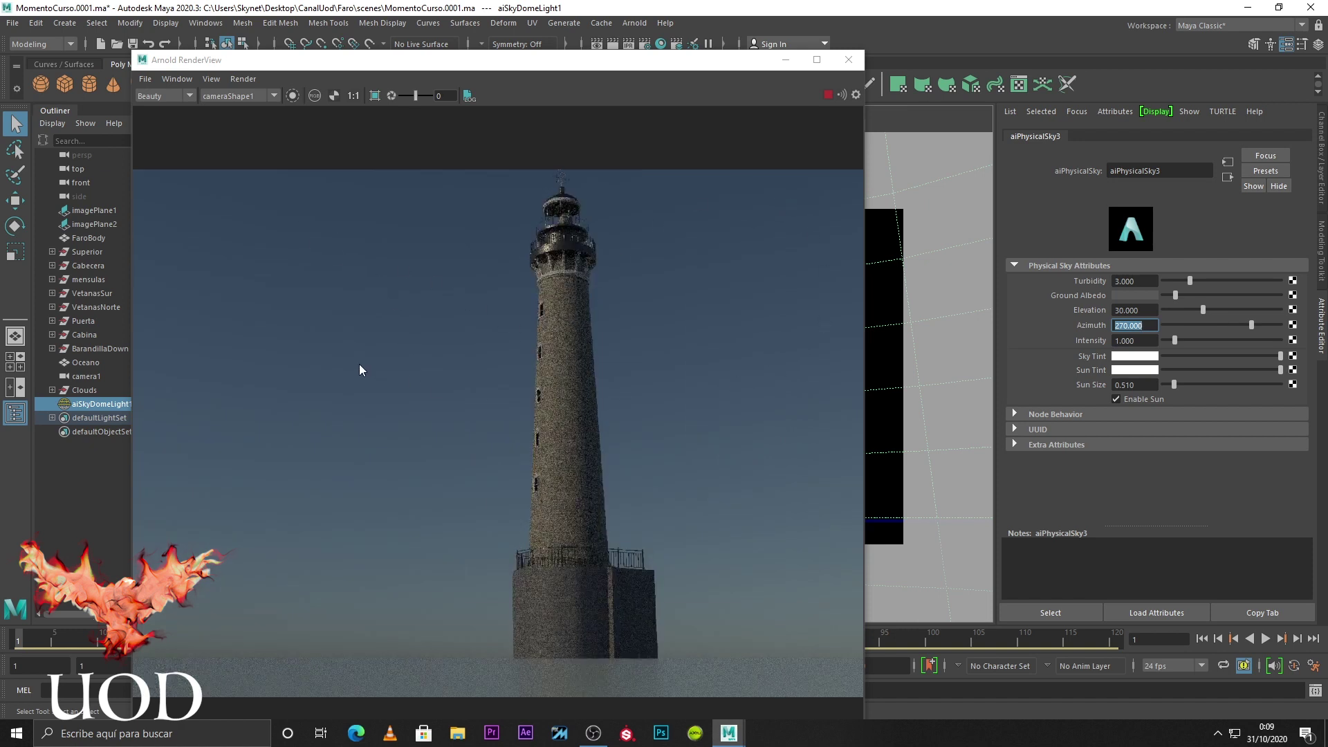
{"action": "type", "text": "60"}
{"action": "key", "text": "Return"}
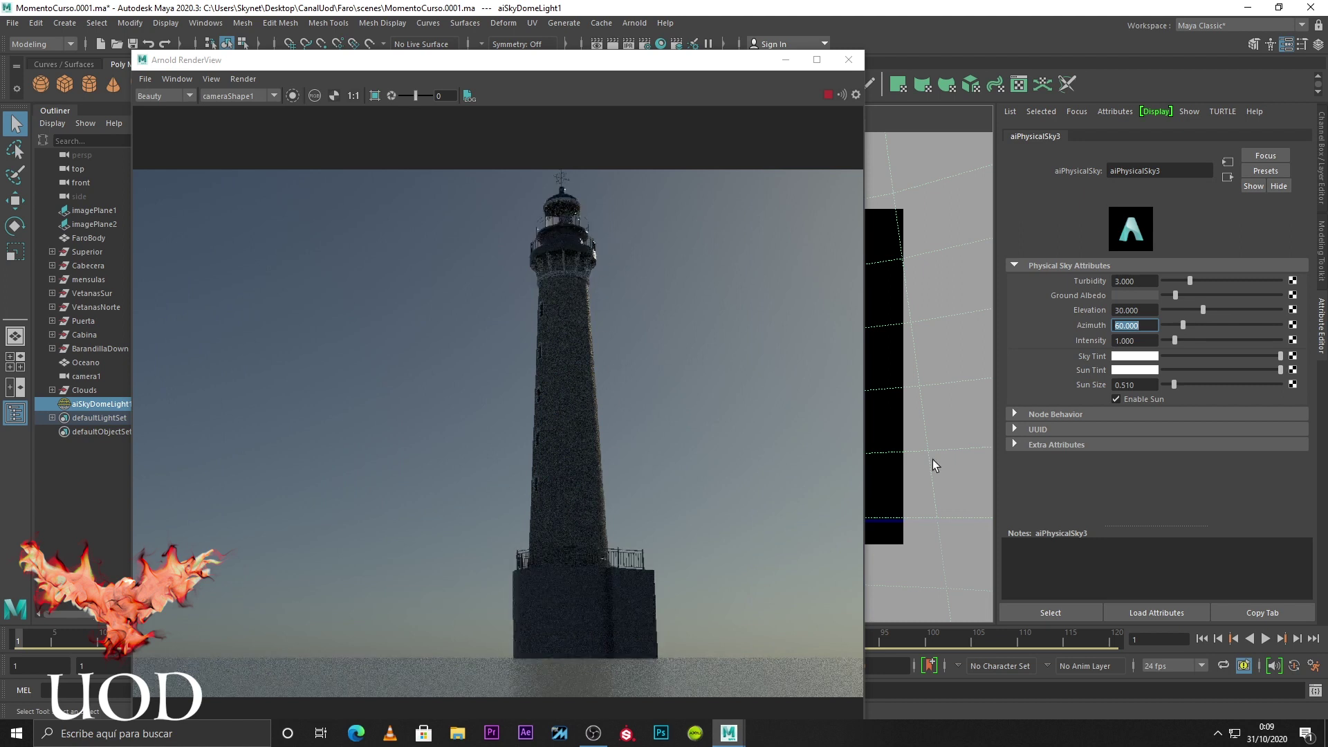
{"action": "type", "text": "20"}
{"action": "key", "text": "Return"}
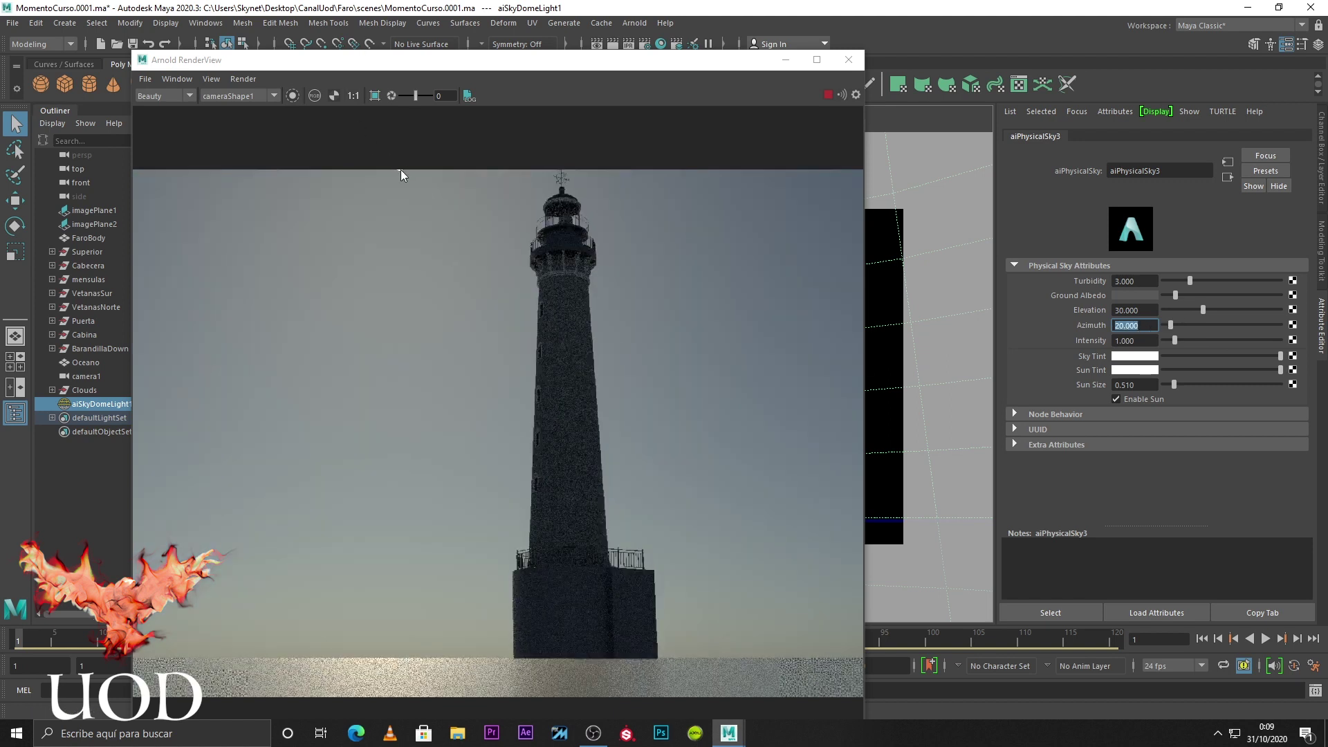
Set sun Elevation to 20 and restart the live render
{"action": "double_click", "coordinate": [1142, 311]}
{"action": "type", "text": "20"}
{"action": "key", "text": "Return"}
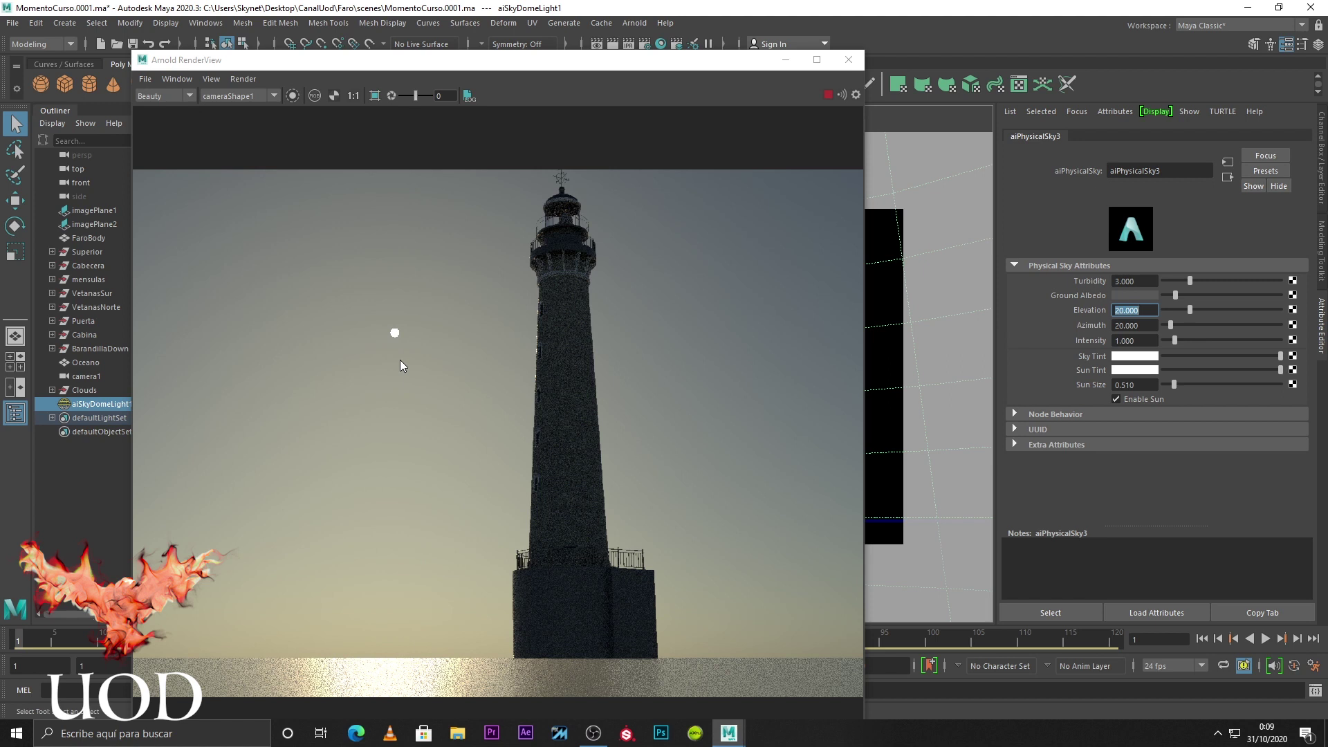
{"action": "left_click", "coordinate": [827, 94]}
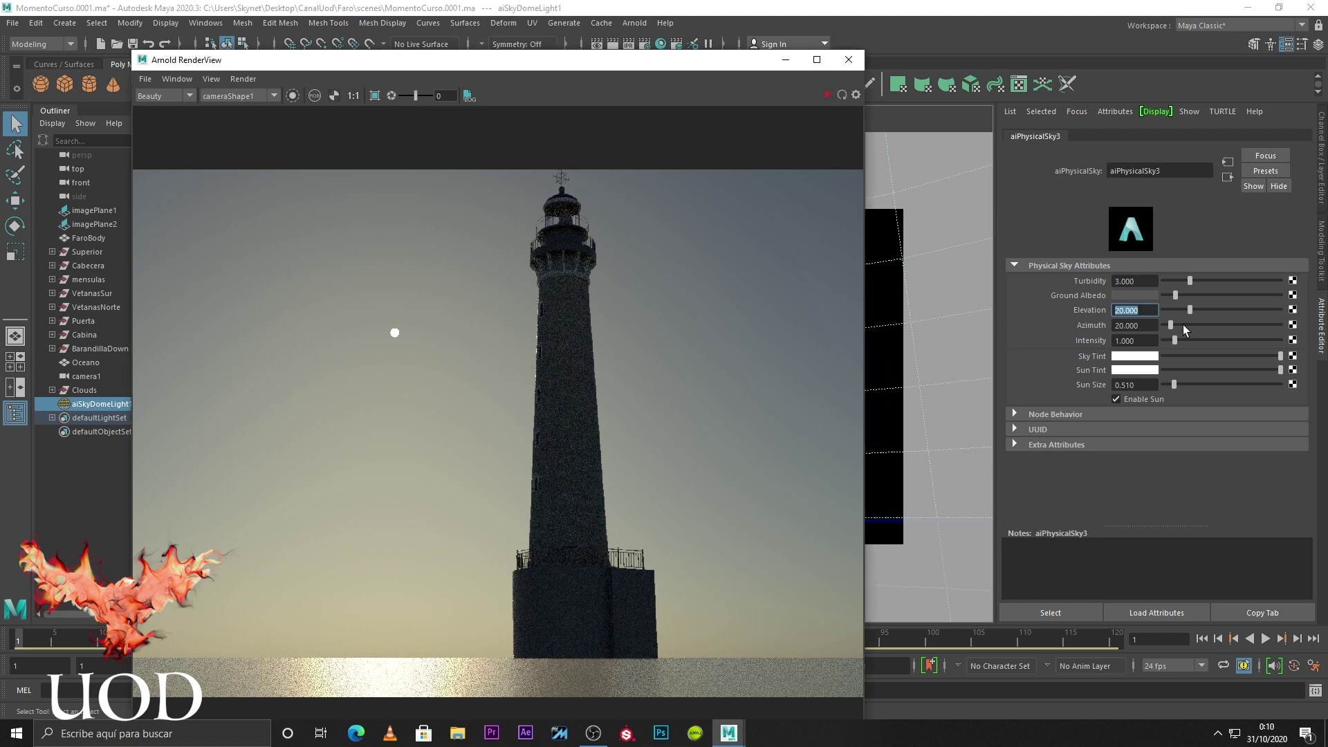
{"action": "left_click", "coordinate": [823, 97]}
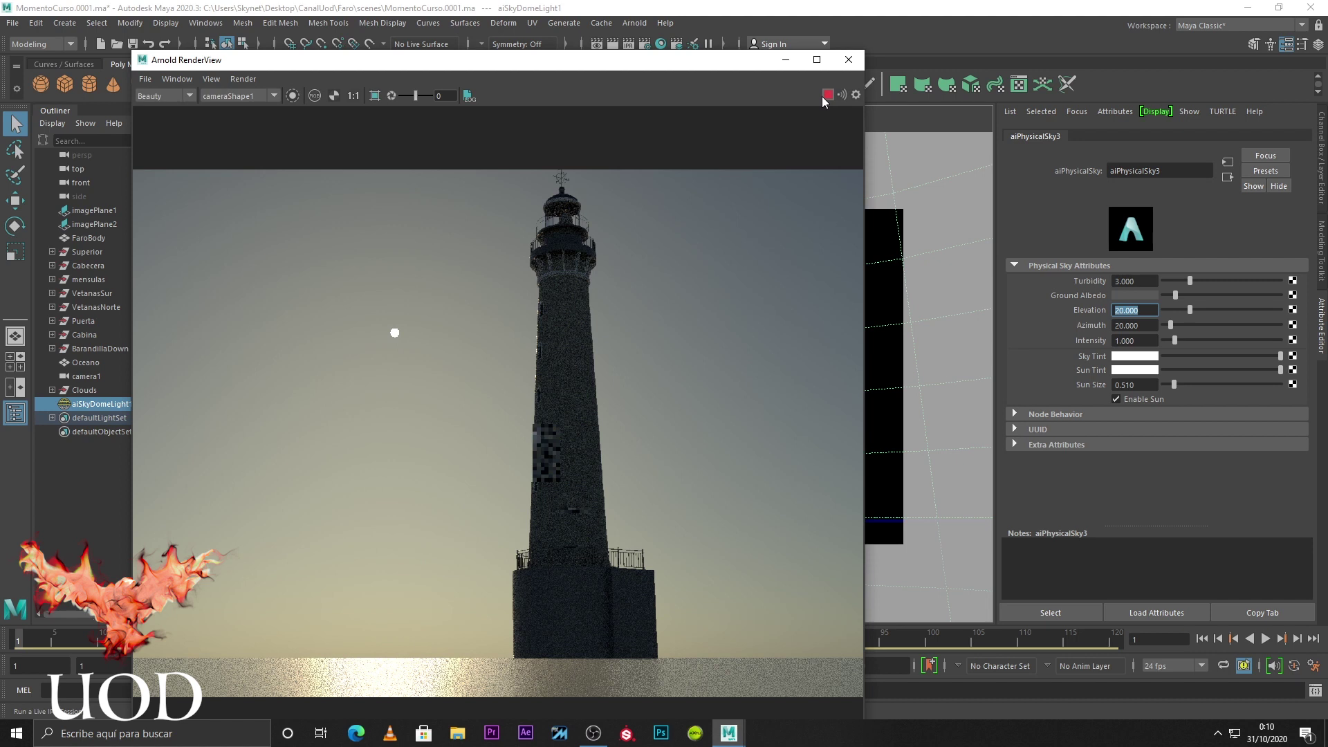
Raise sky Intensity to about 3.6, then set it to 1.000
{"action": "left_click_drag", "start_coordinate": [1180, 342], "coordinate": [1205, 343]}
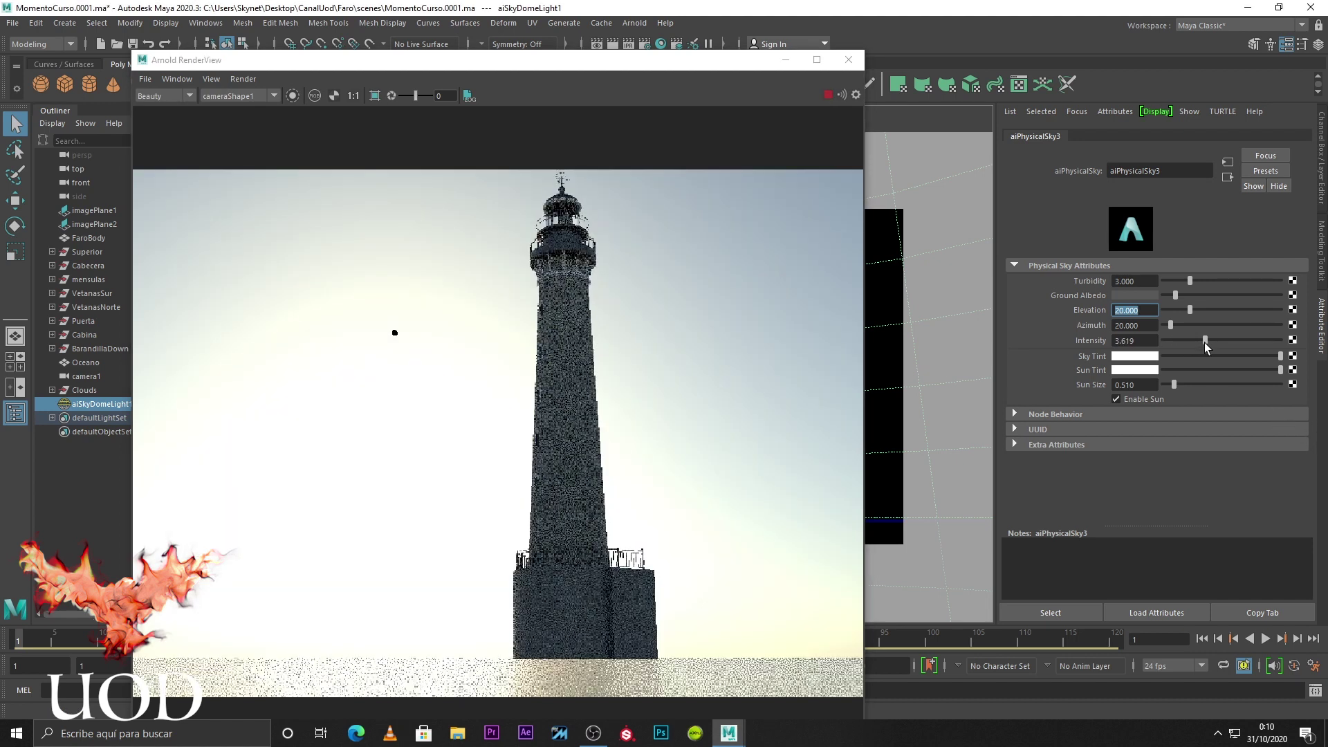
{"action": "left_click", "coordinate": [1145, 341]}
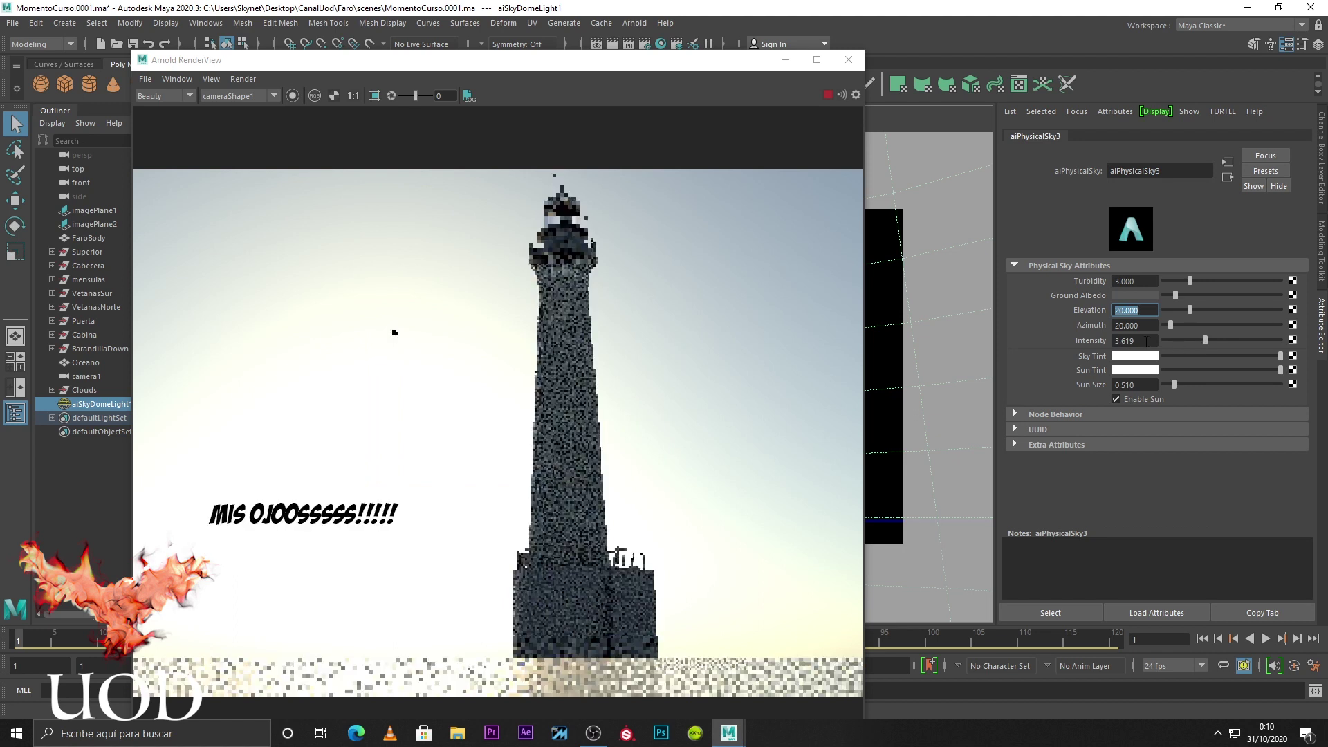
{"action": "type", "text": "1"}
{"action": "key", "text": "Return"}
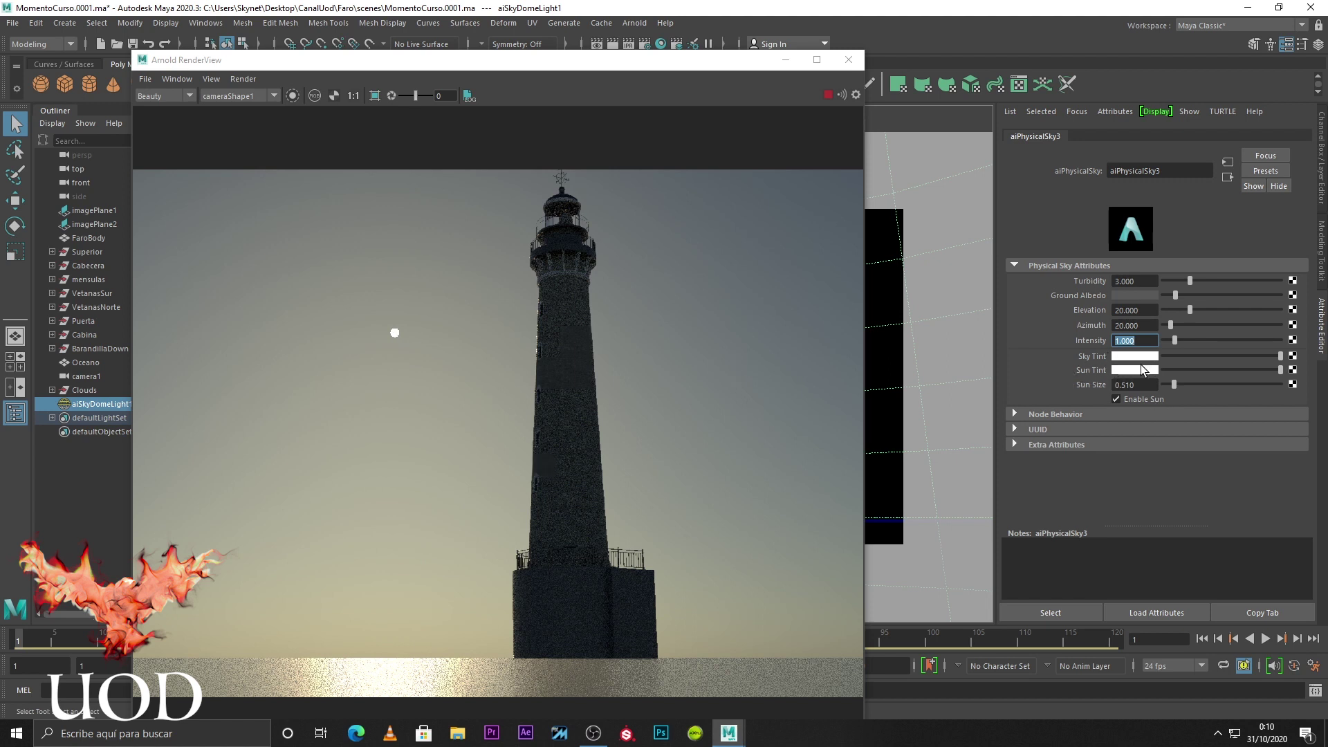
Make the Sun Tint blue and test Intensity 2 before returning it to 1.000
{"action": "left_click", "coordinate": [1145, 372]}
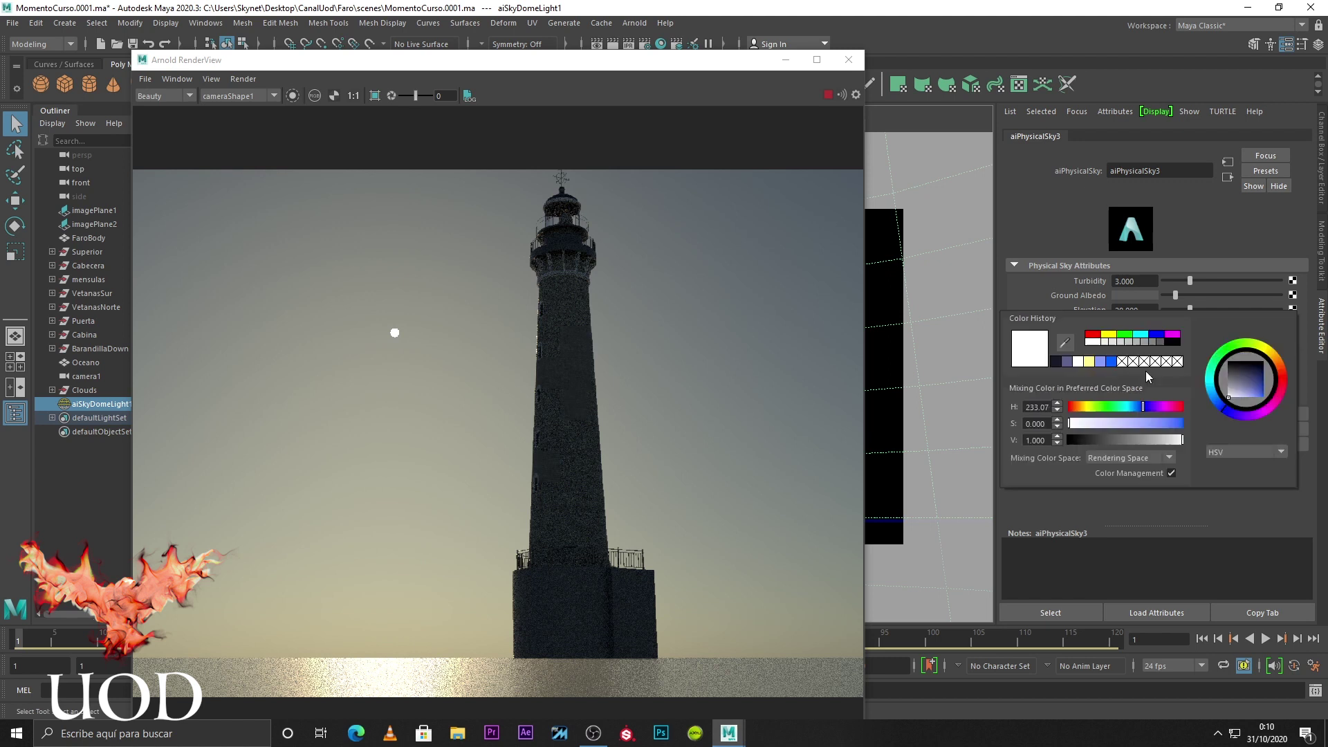
{"action": "left_click", "coordinate": [1111, 362]}
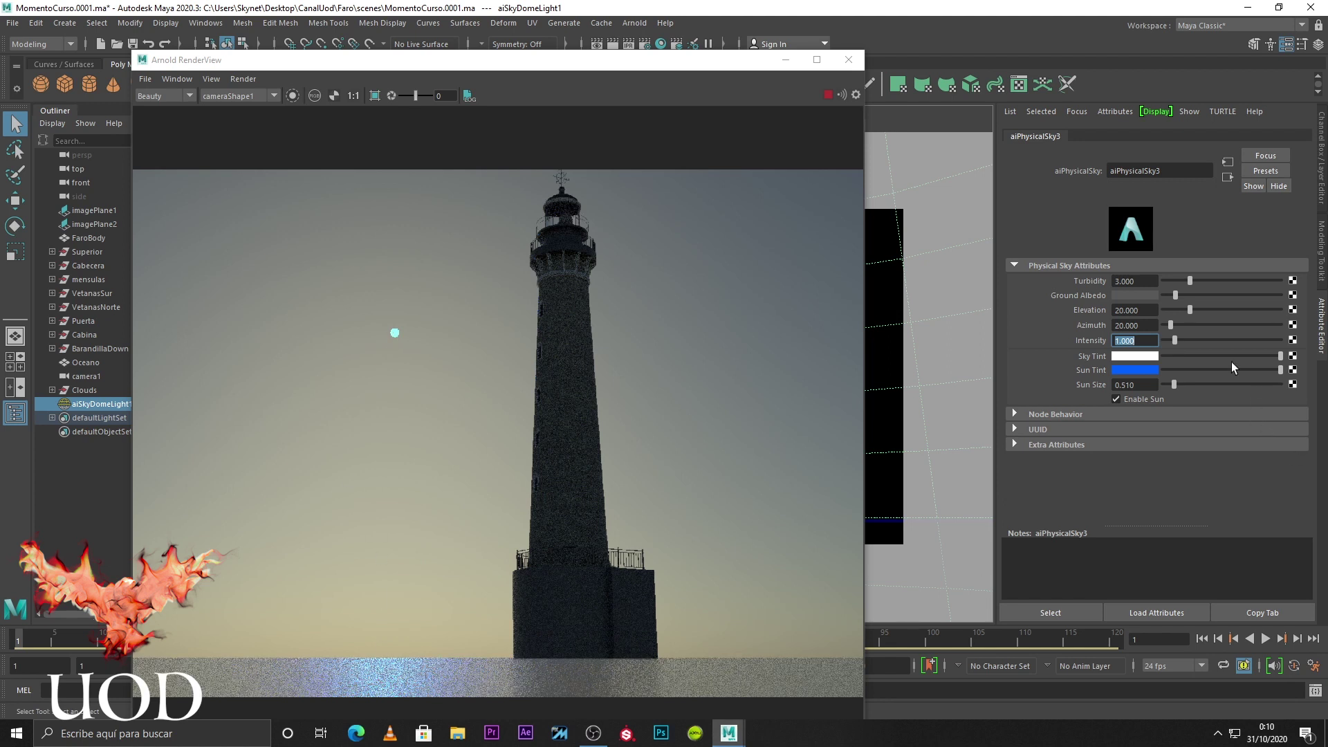
{"action": "left_click", "coordinate": [1185, 340]}
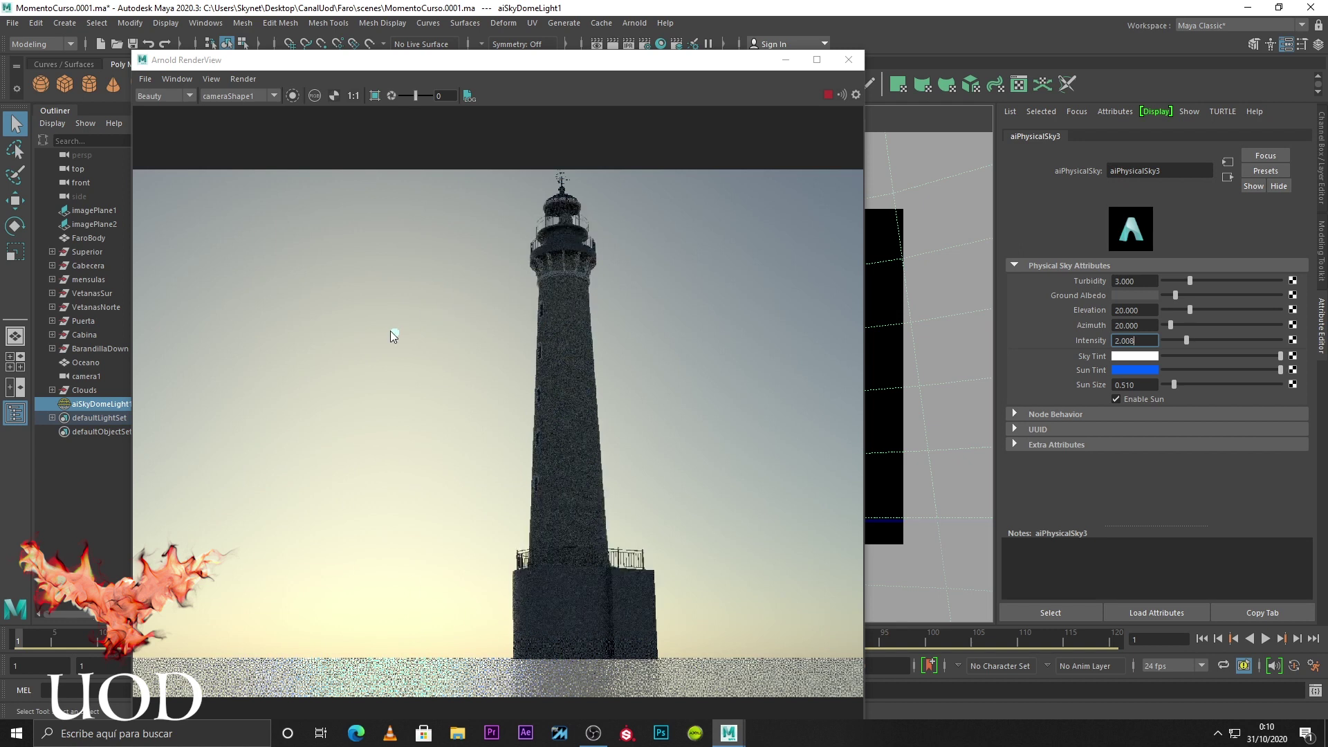
{"action": "double_click", "coordinate": [1152, 342]}
{"action": "type", "text": "1"}
{"action": "key", "text": "Return"}
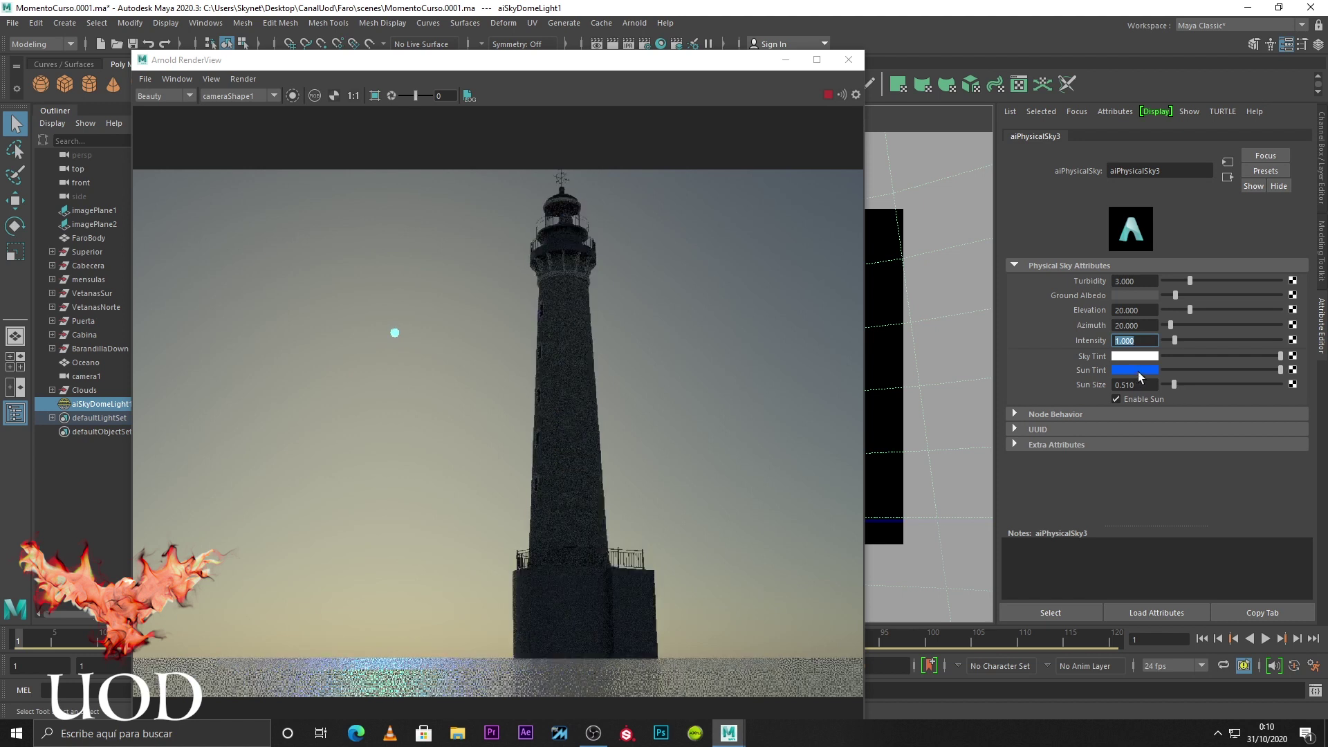
Reset the Sun Tint to white
{"action": "left_click", "coordinate": [1137, 371]}
{"action": "left_click", "coordinate": [1083, 362]}
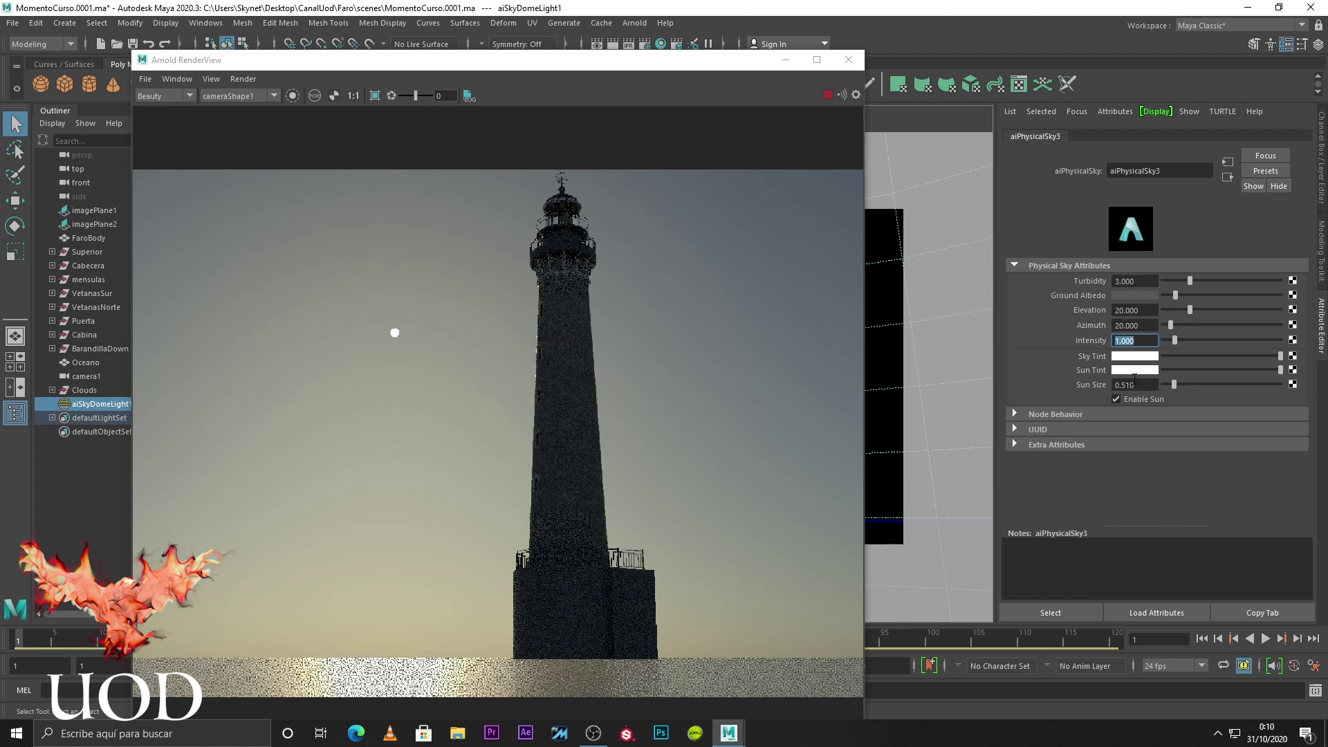
{"action": "left_click", "coordinate": [1144, 359]}
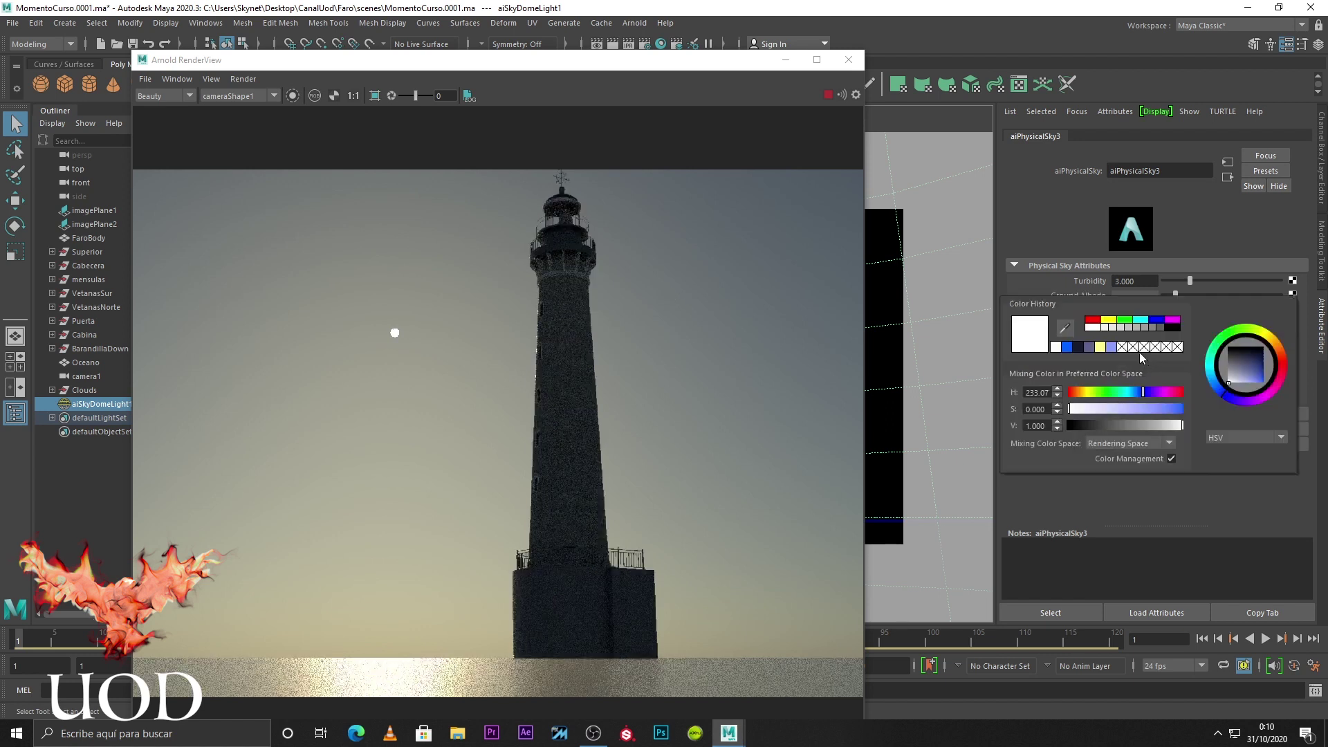
Preview Sky Tint as light blue, then dark navy, then reset it to white
{"action": "left_click", "coordinate": [1111, 346]}
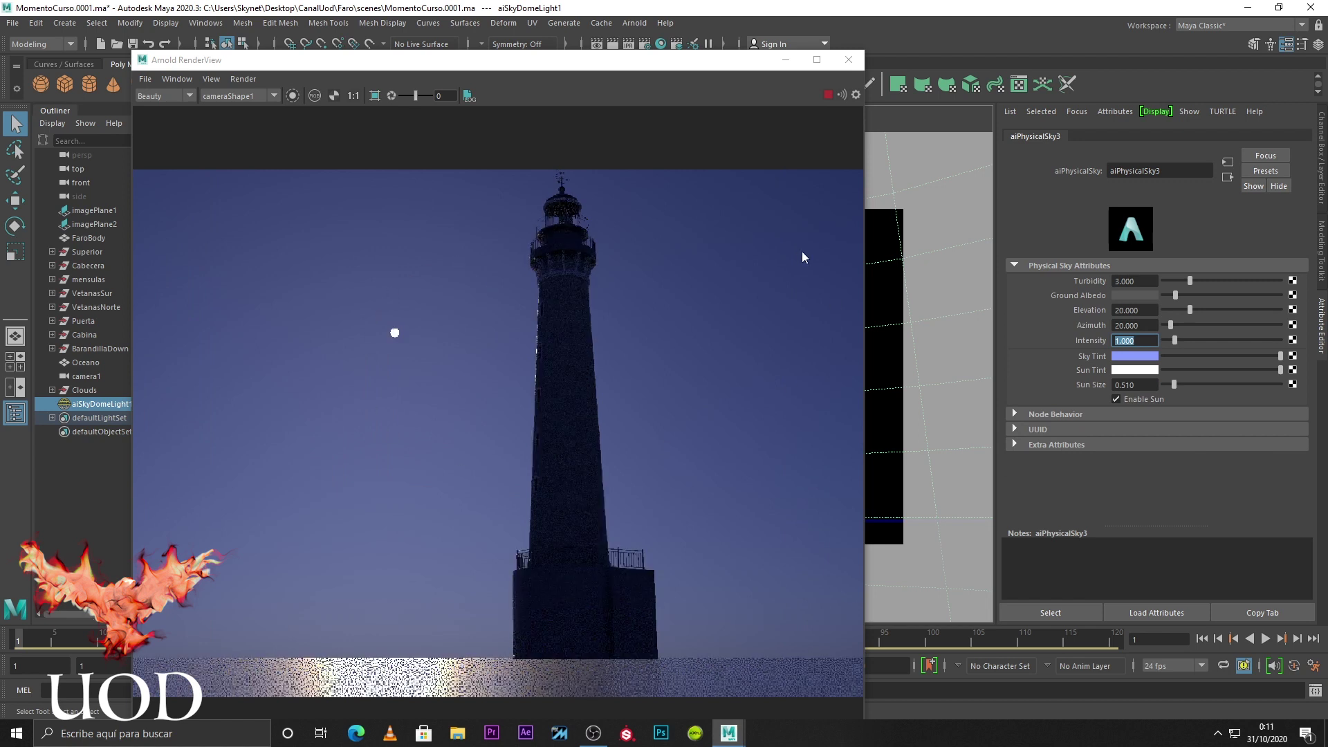
{"action": "left_click", "coordinate": [1147, 357]}
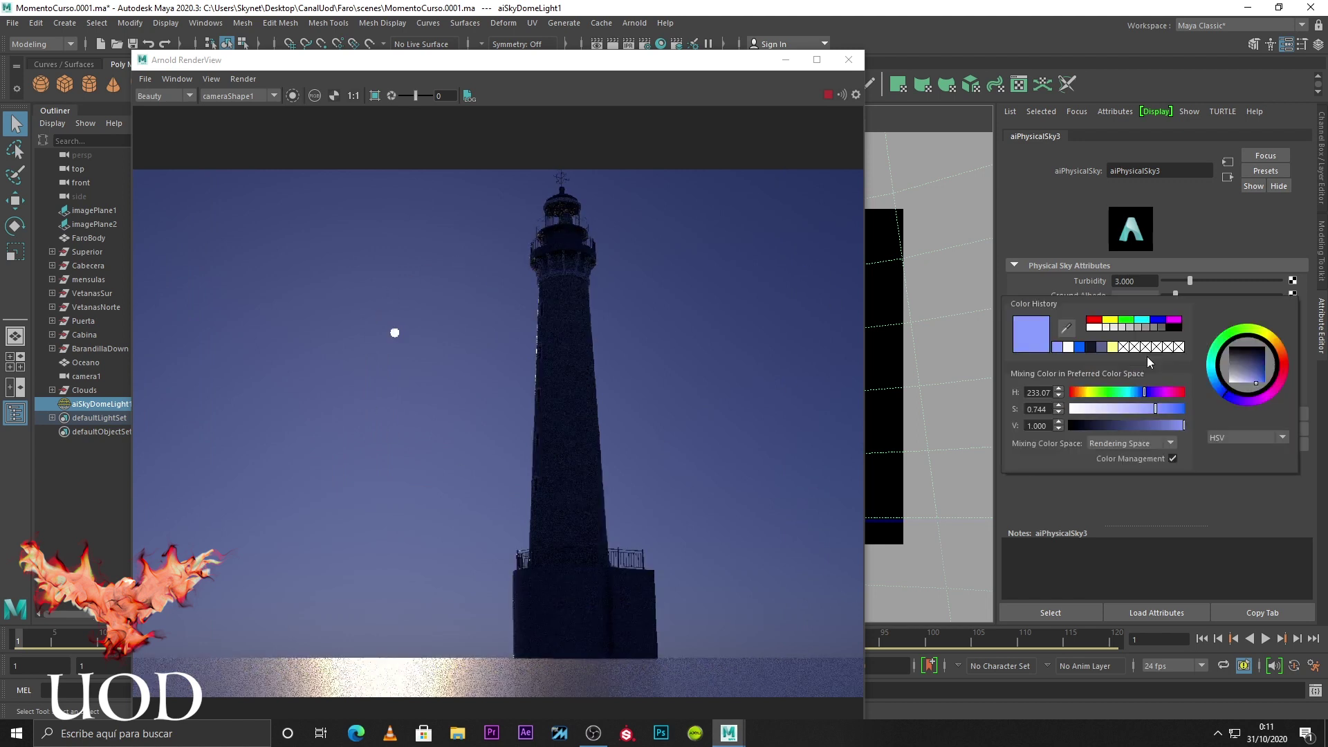
{"action": "left_click", "coordinate": [1097, 348]}
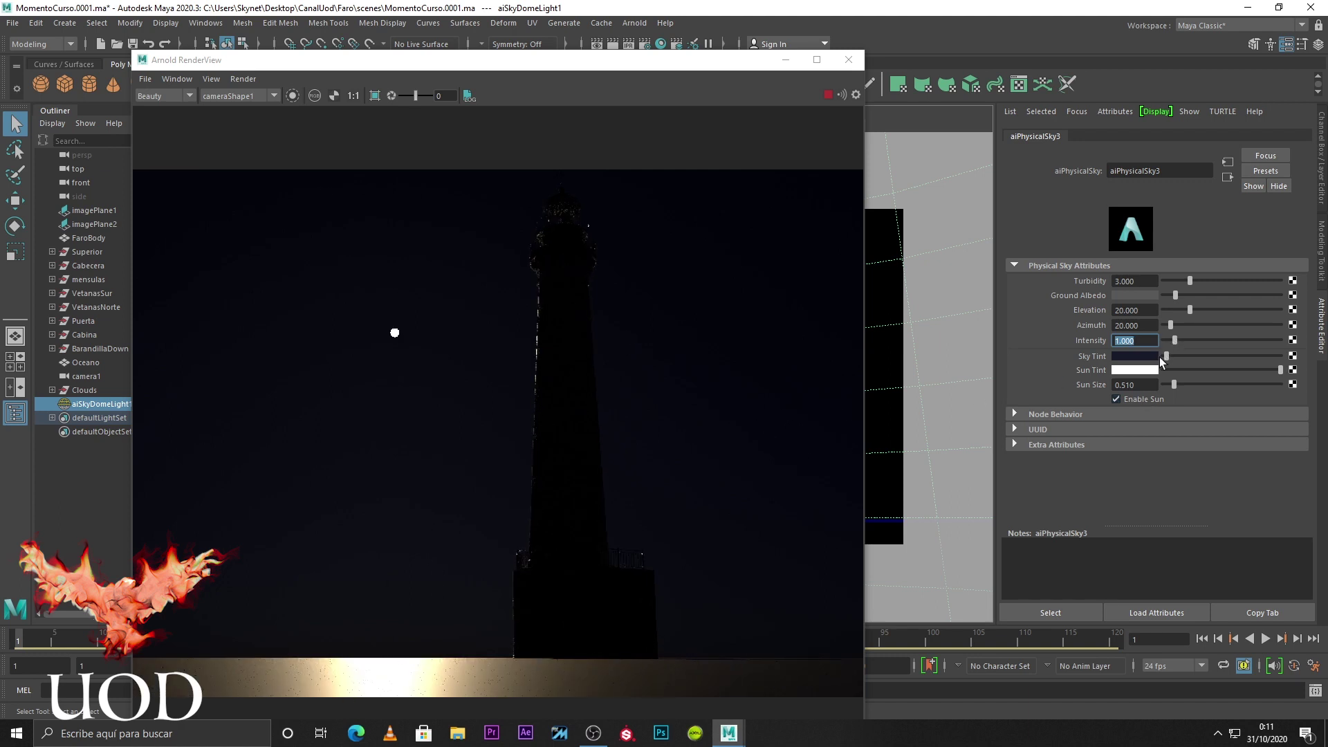
{"action": "left_click", "coordinate": [1148, 357]}
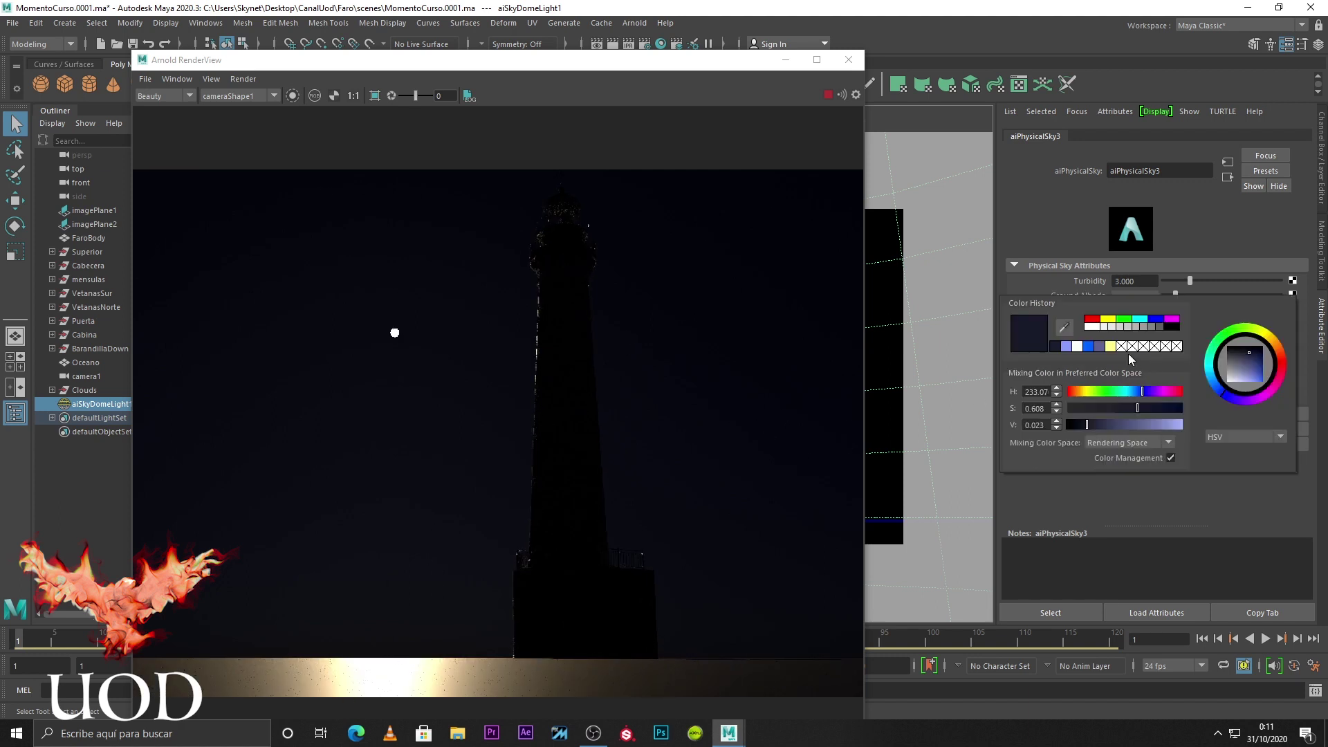
{"action": "left_click", "coordinate": [1090, 329]}
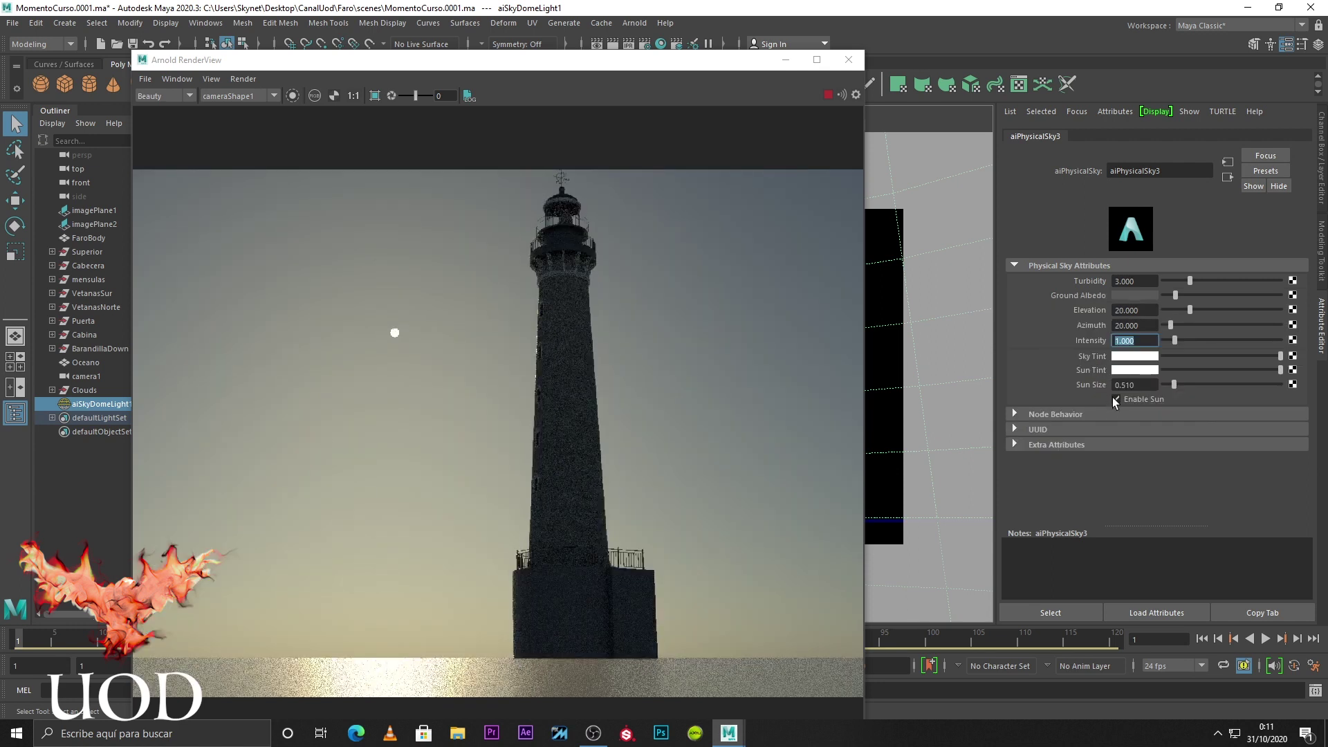
Set Sun Size to 5.000 to enlarge the sun disc, then restore 0.510
{"action": "left_click", "coordinate": [1138, 384]}
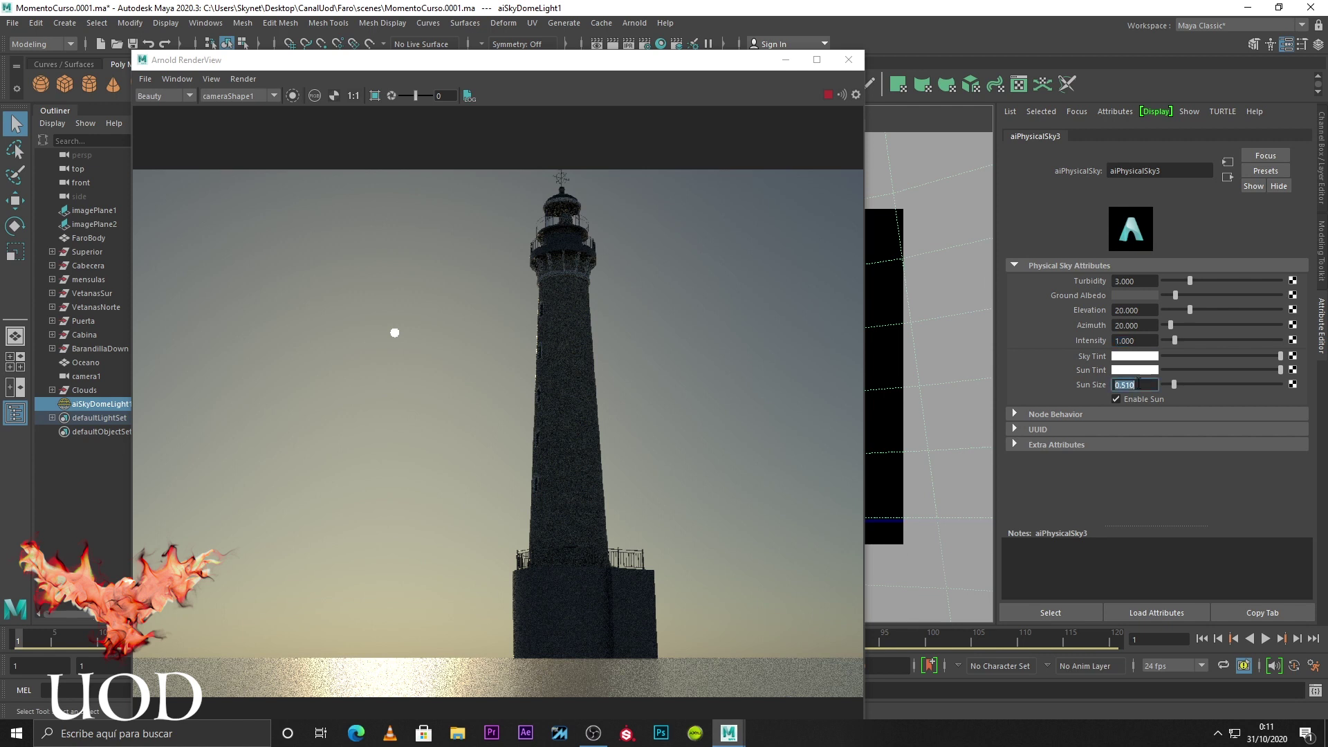
{"action": "type", "text": "5"}
{"action": "key", "text": "Return"}
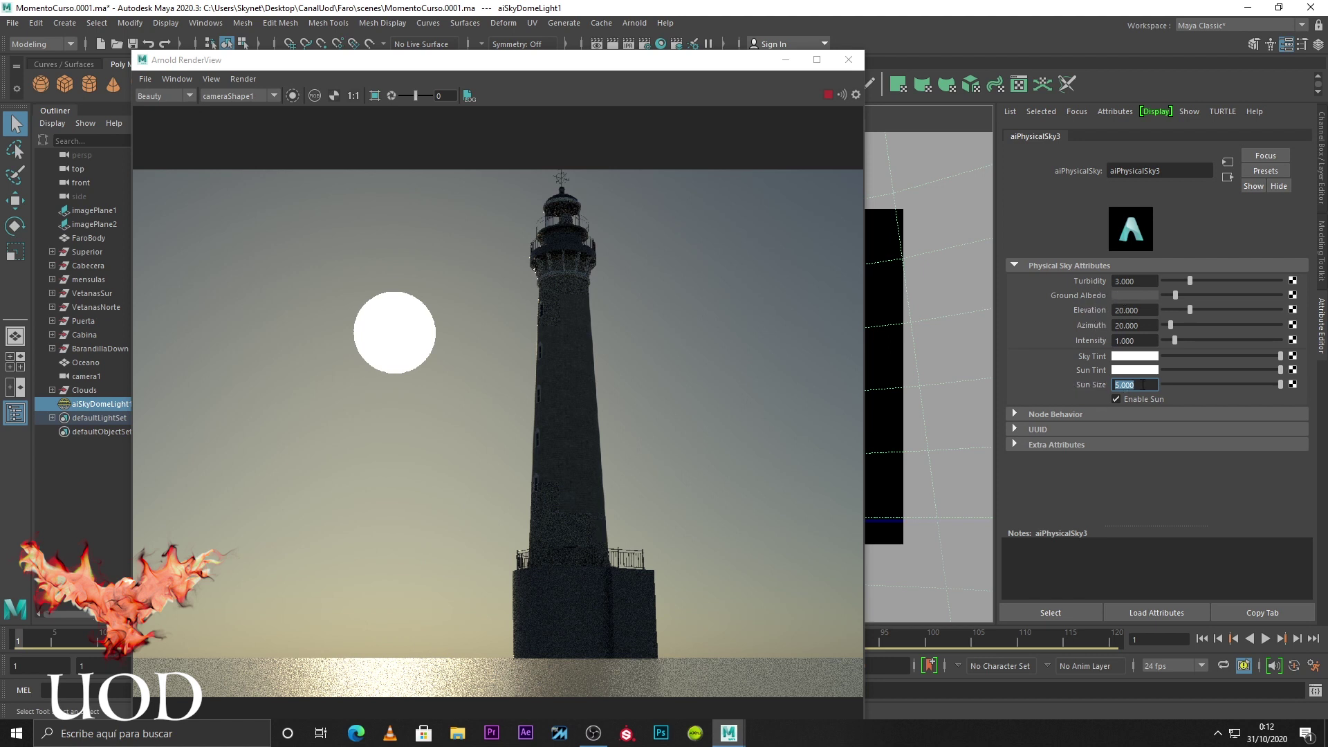
{"action": "type", "text": "0.51"}
{"action": "key", "text": "Return"}
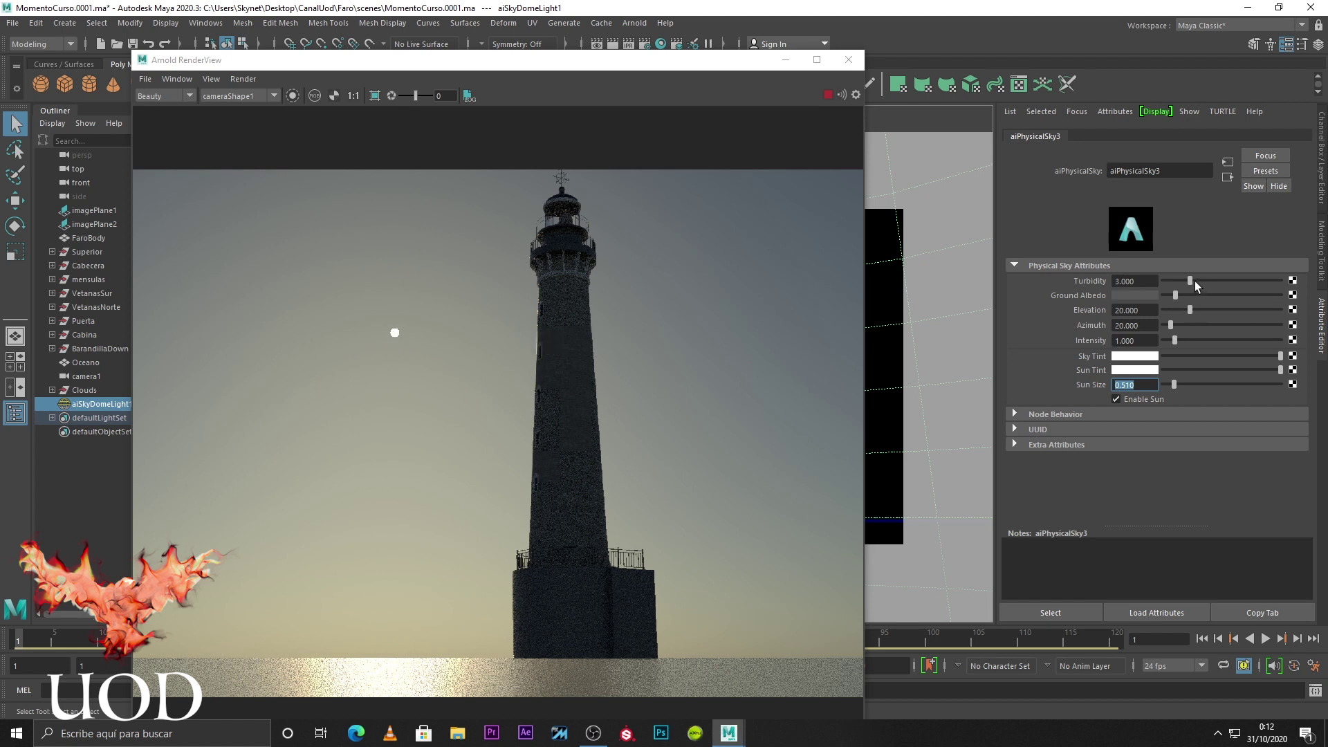
Try Turbidity 5, 10 and 30 in the render, then set it back to 3
{"action": "double_click", "coordinate": [1152, 280]}
{"action": "type", "text": "5"}
{"action": "key", "text": "Return"}
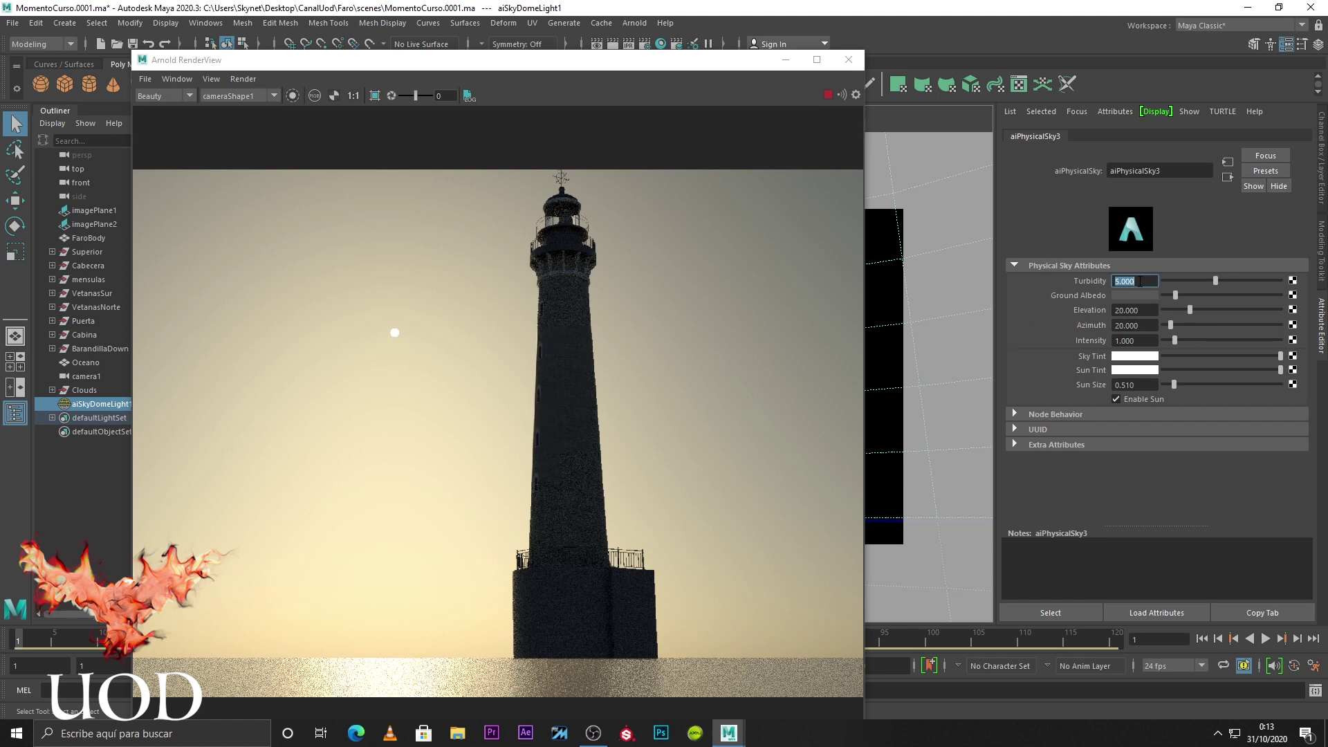
{"action": "type", "text": "10"}
{"action": "key", "text": "Return"}
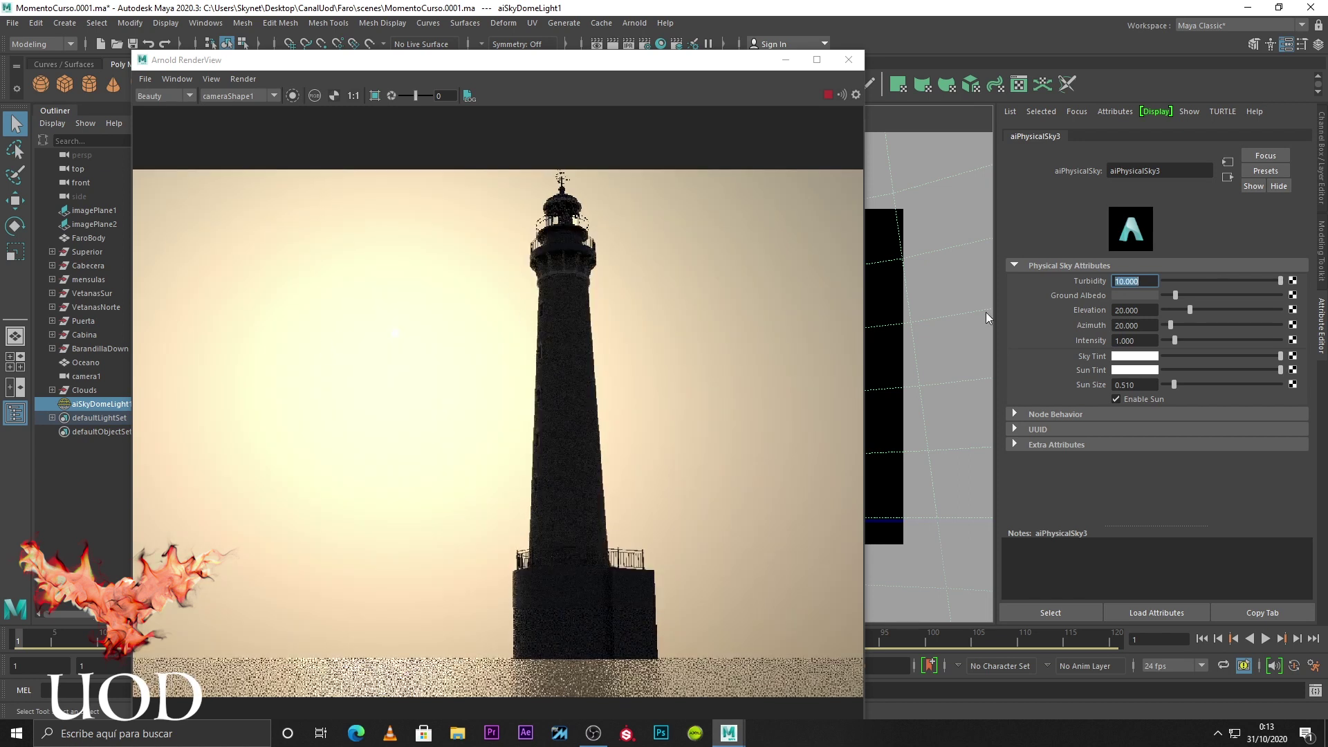
{"action": "type", "text": "30"}
{"action": "key", "text": "Return"}
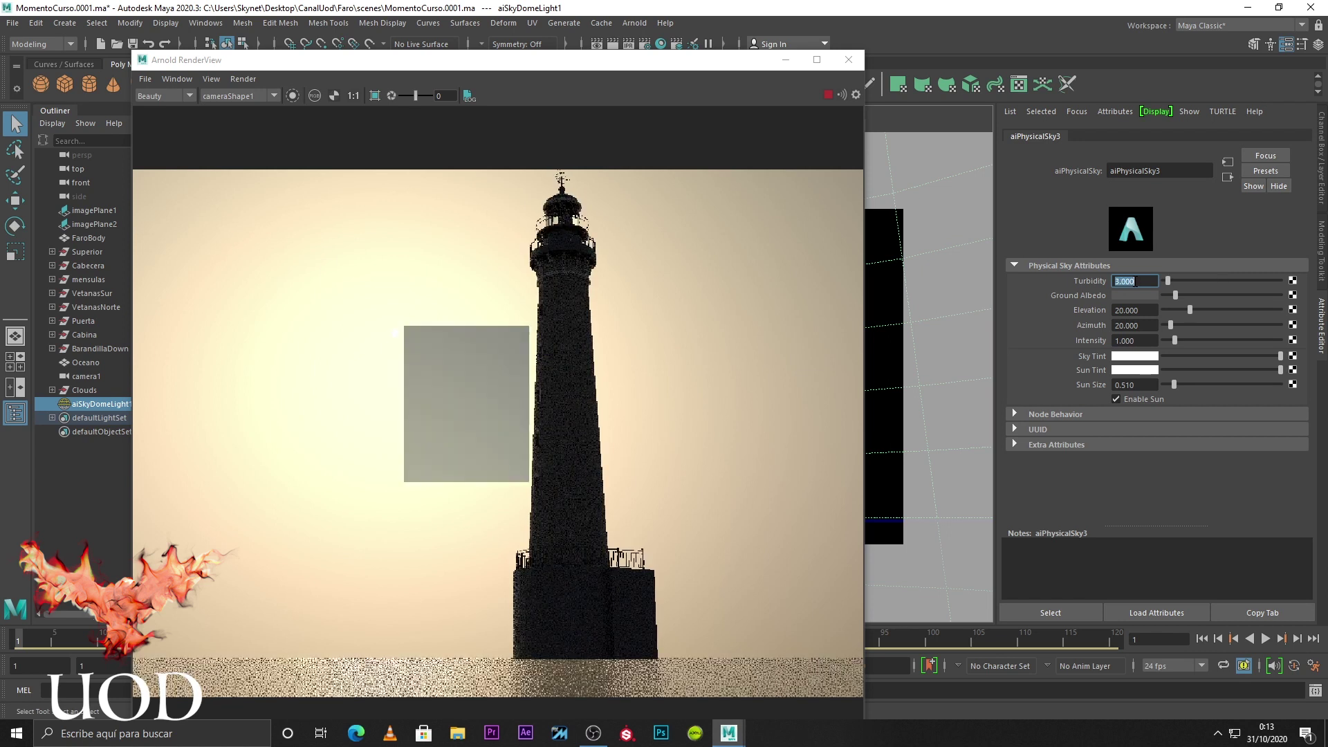
{"action": "type", "text": "3"}
{"action": "key", "text": "Return"}
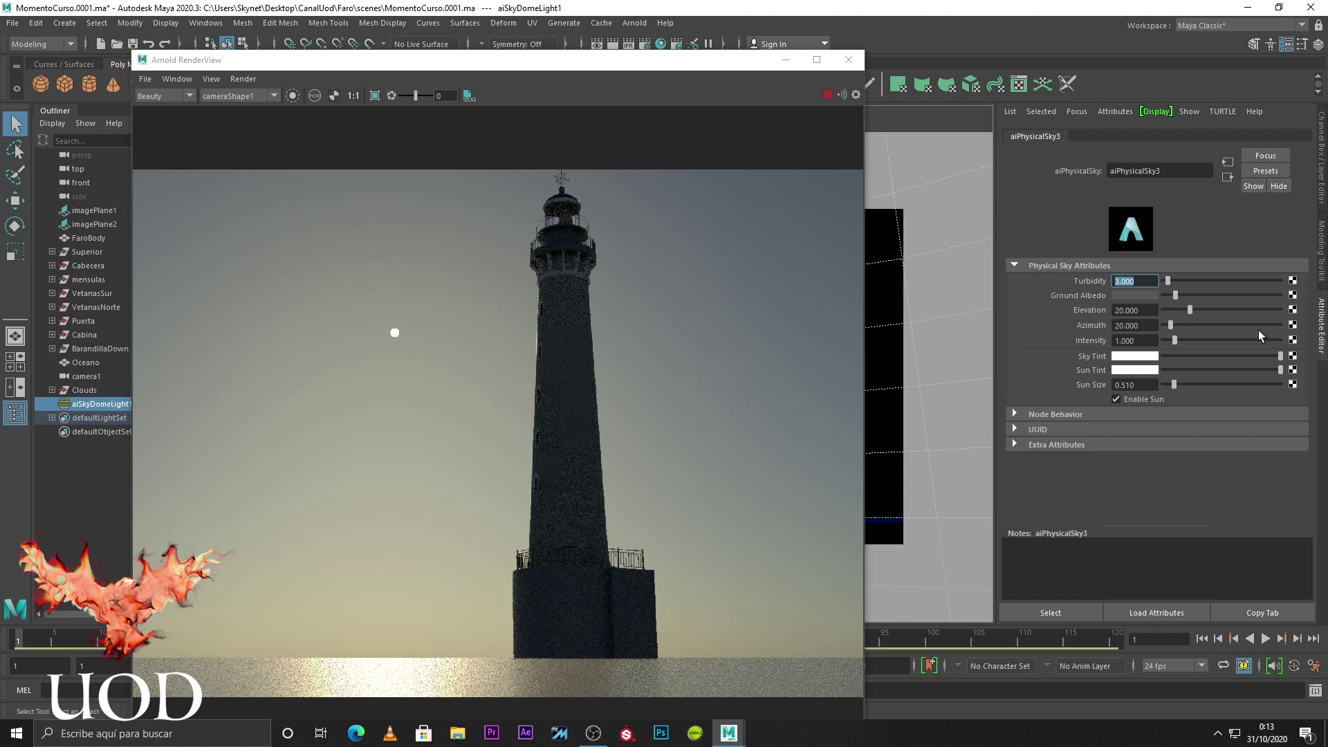
Raise Ground Albedo from light grey to full white, then drop it to a dark value
{"action": "left_click", "coordinate": [1218, 294]}
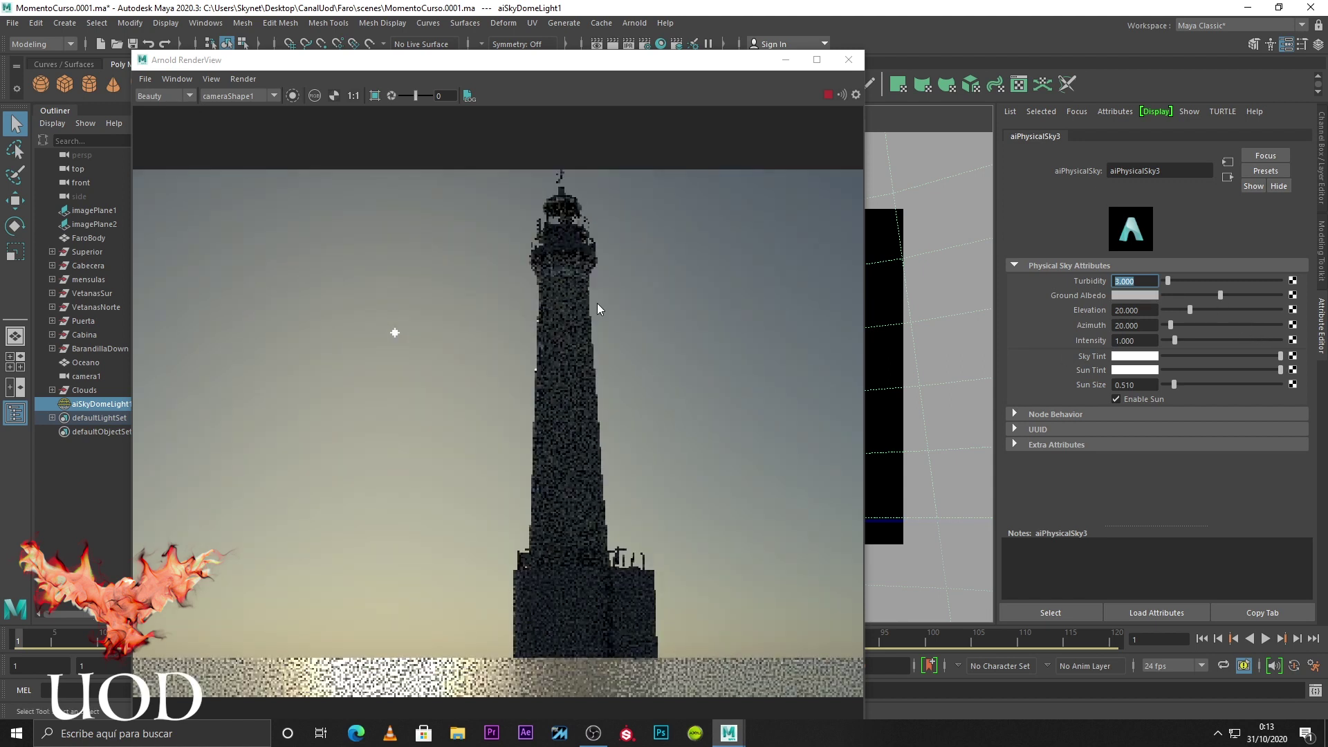
{"action": "left_click", "coordinate": [1270, 295]}
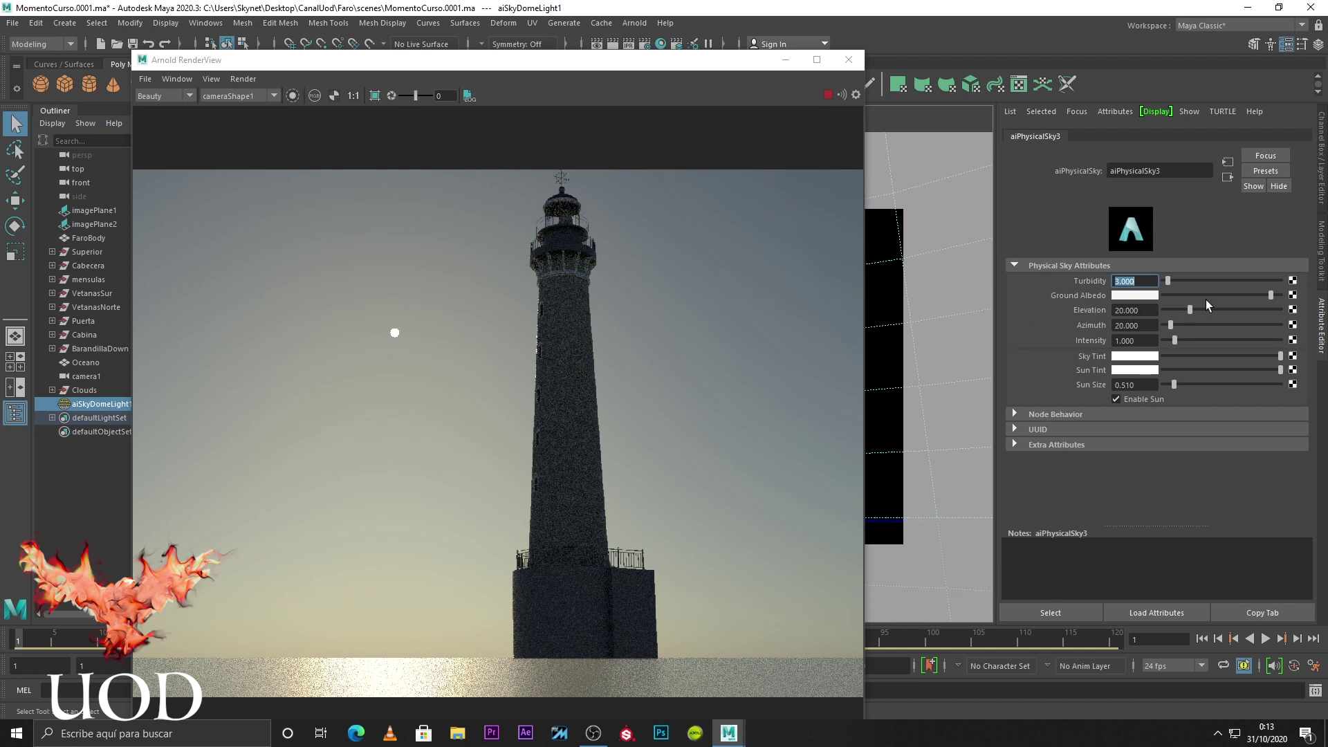
{"action": "left_click", "coordinate": [1278, 295]}
{"action": "left_click", "coordinate": [1170, 294]}
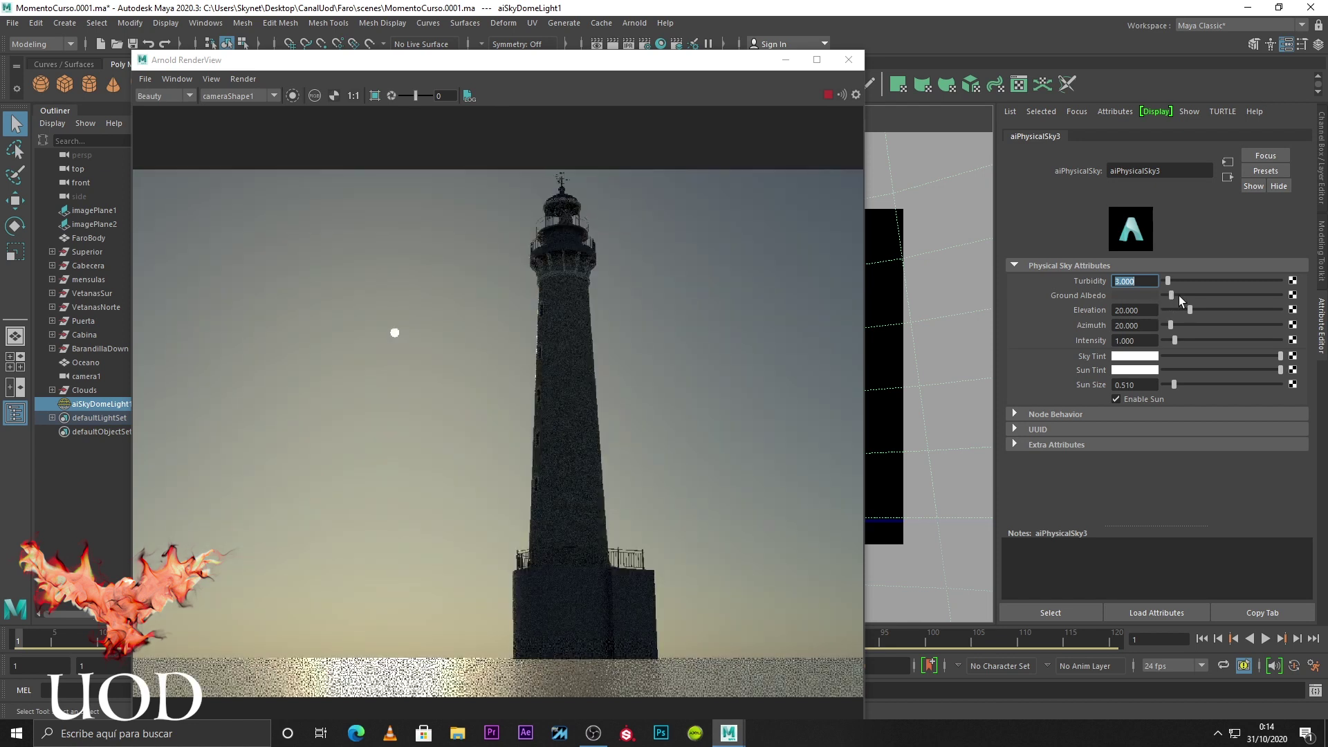
{"action": "left_click", "coordinate": [1172, 293]}
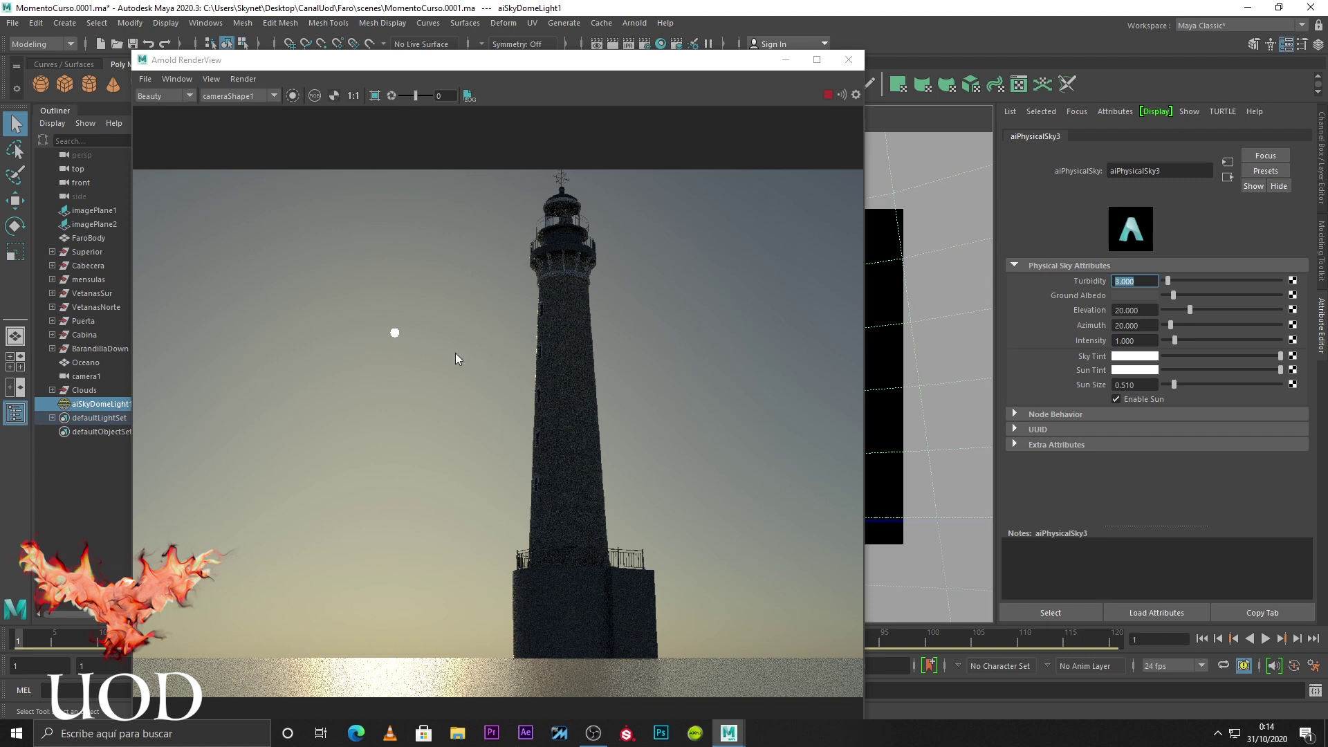
Stop the Arnold IPR render of the lighthouse
{"action": "left_click", "coordinate": [827, 94]}
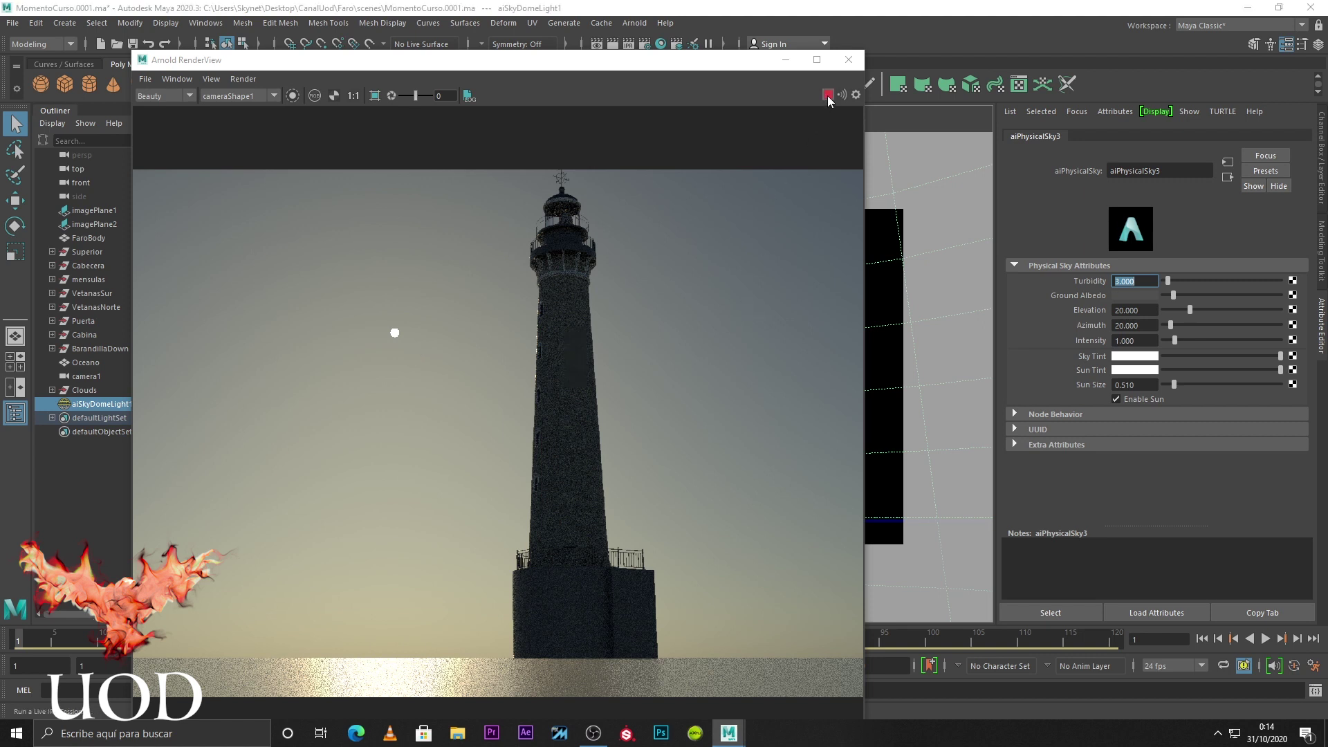